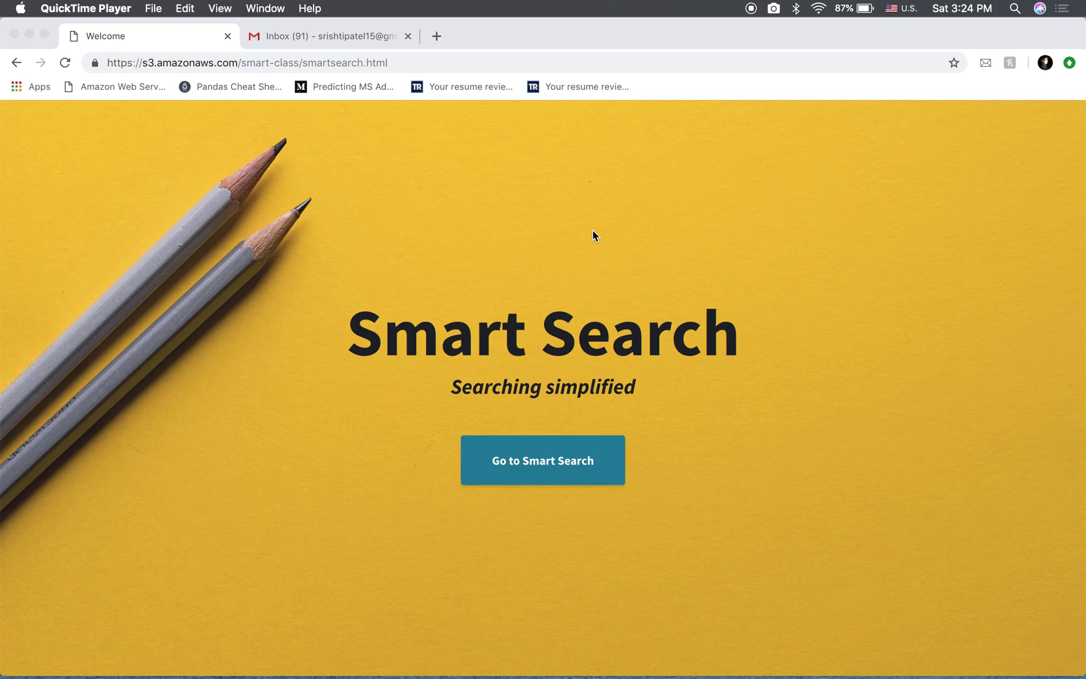
# Open Smart Search's sign-in as a different user and switch to the sign-up form
pyautogui.click(554, 465)
pyautogui.click(554, 466)
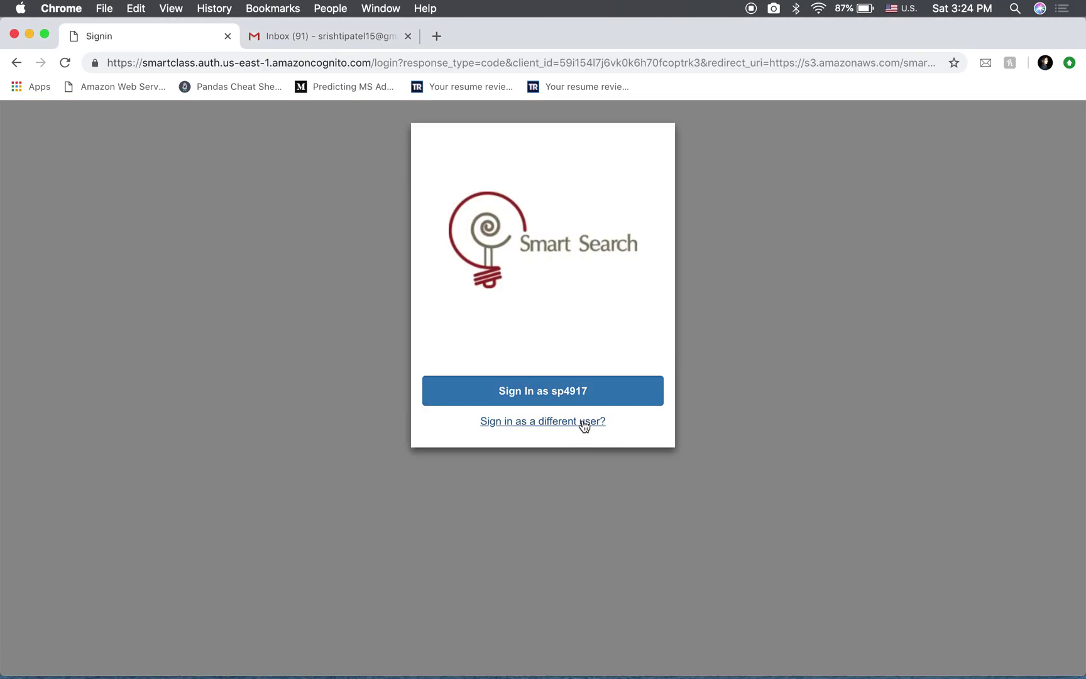
pyautogui.click(584, 426)
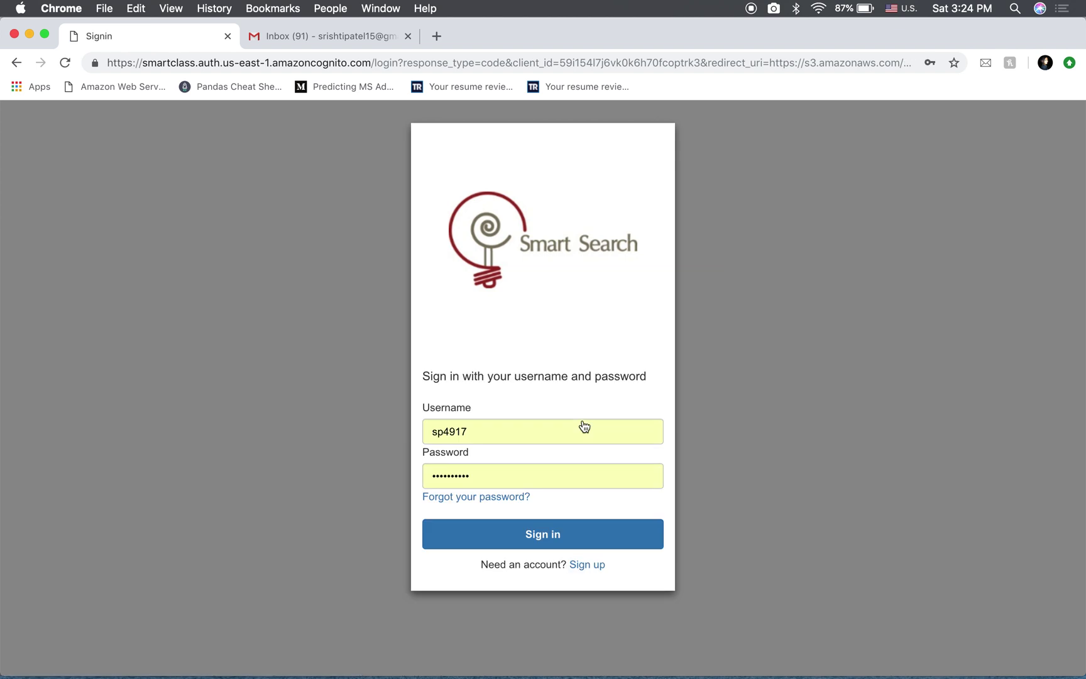
pyautogui.click(587, 565)
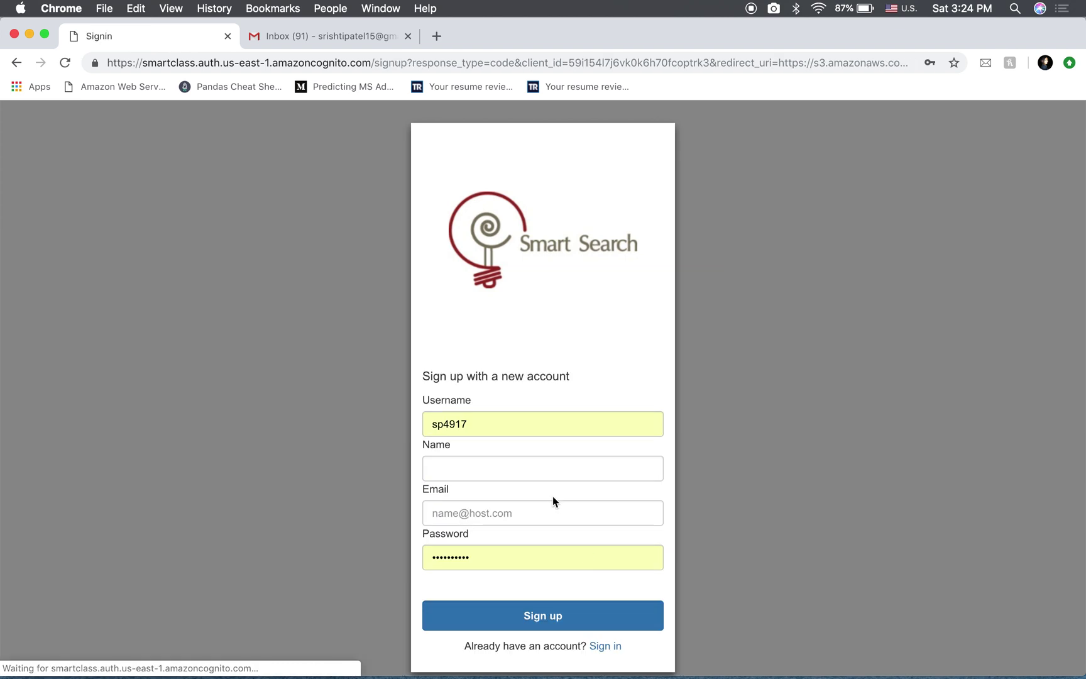
# Enter the new account's username, name and email address
pyautogui.click(486, 422)
pyautogui.write('srishti')
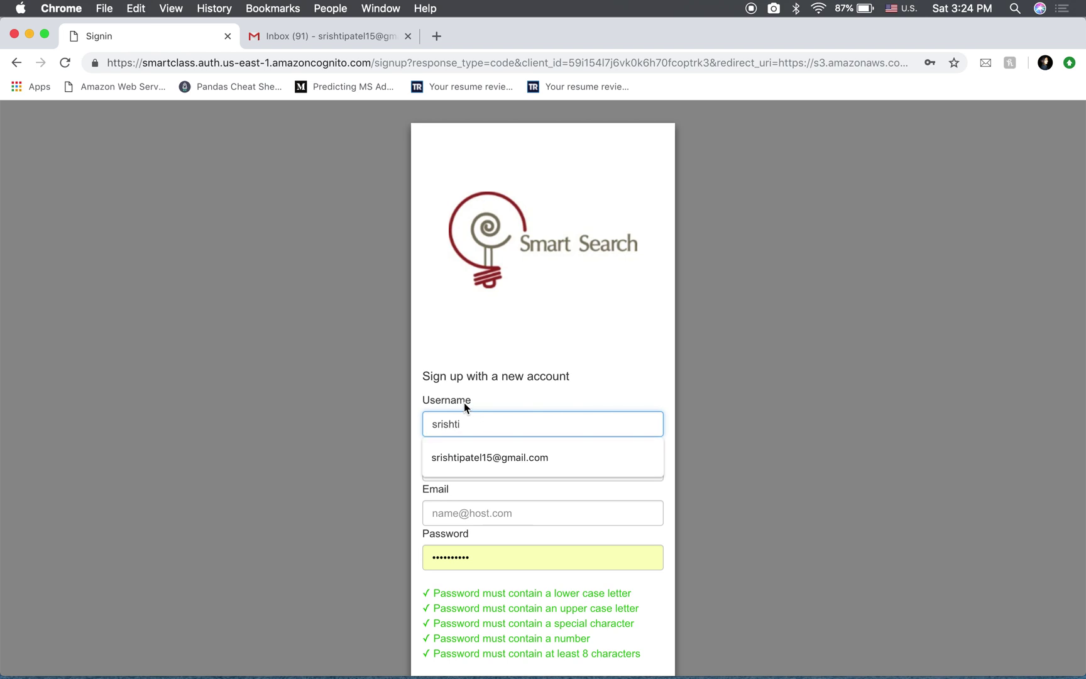
pyautogui.click(463, 403)
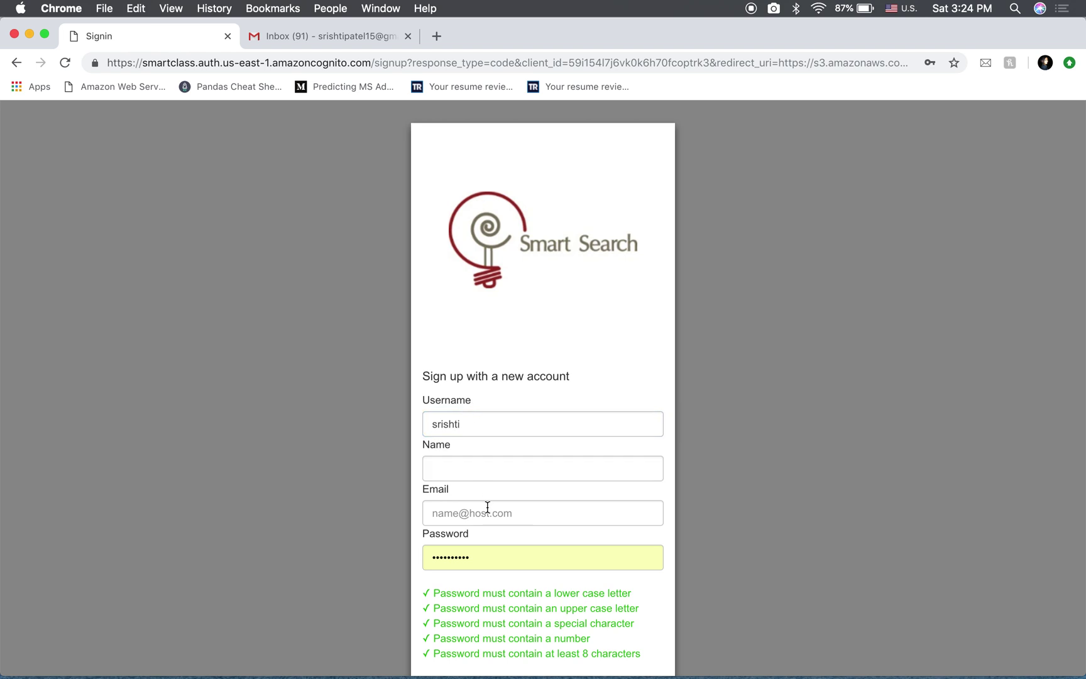
pyautogui.click(486, 473)
pyautogui.click(489, 503)
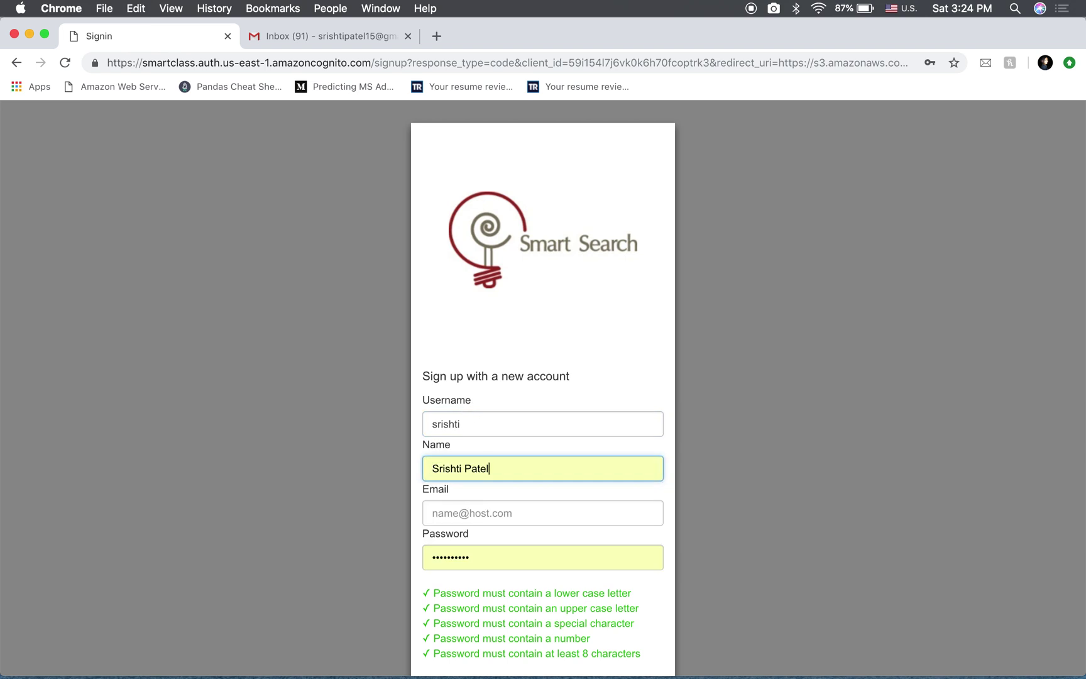
pyautogui.click(497, 514)
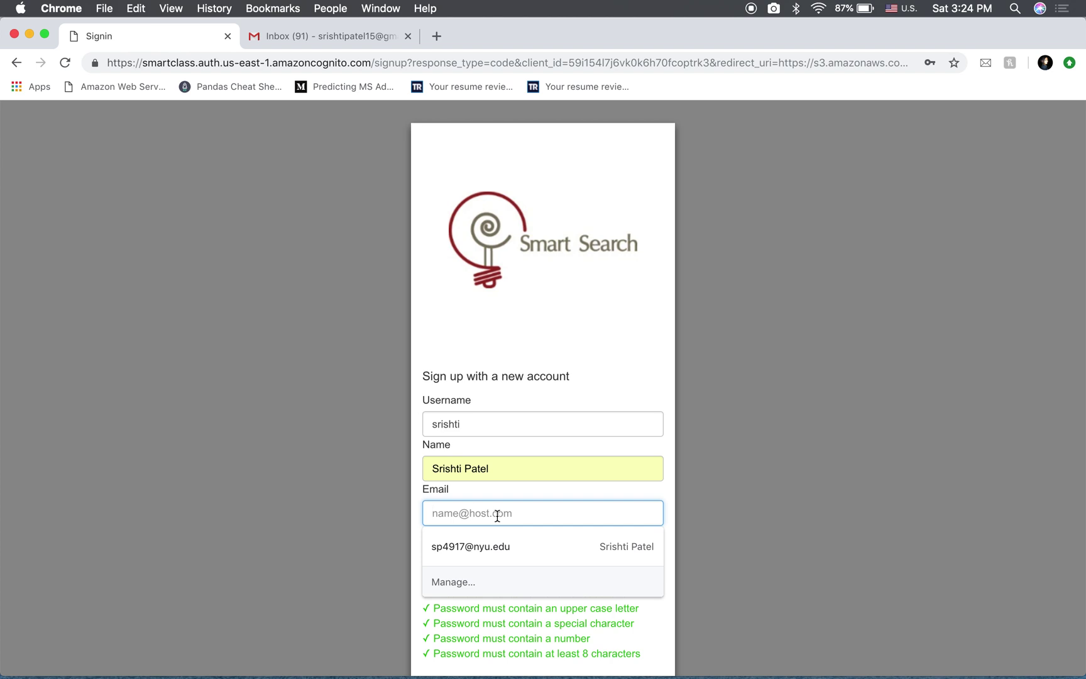
pyautogui.click(543, 274)
pyautogui.click(497, 510)
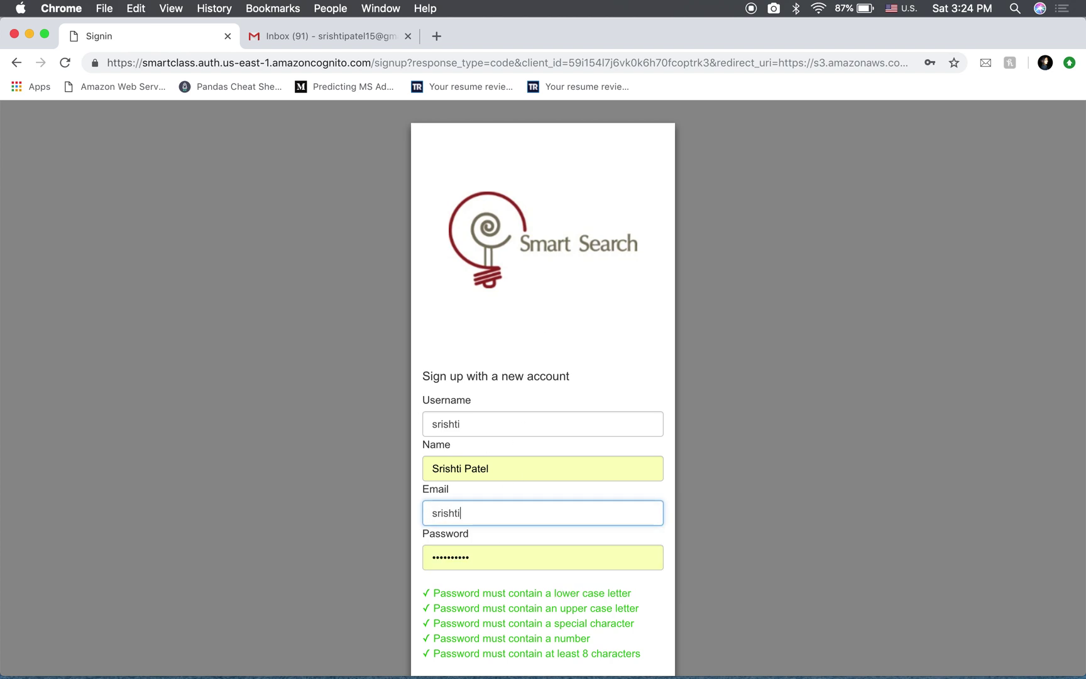
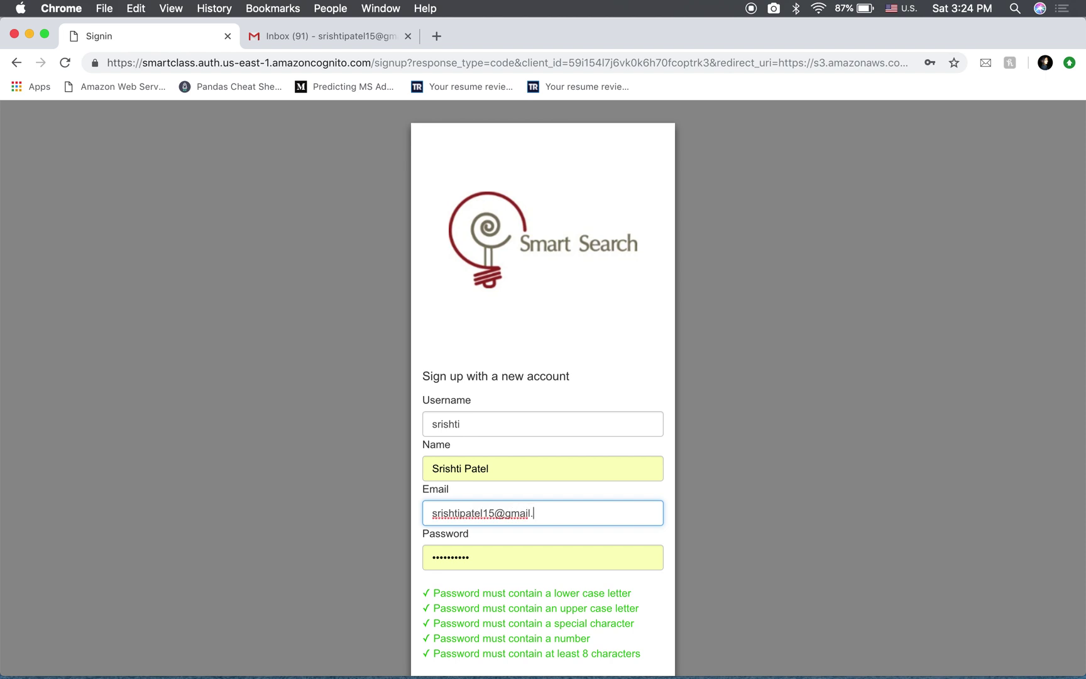
# Set the account password, submit the sign-up and save the password in the browser
pyautogui.doubleClick(470, 558)
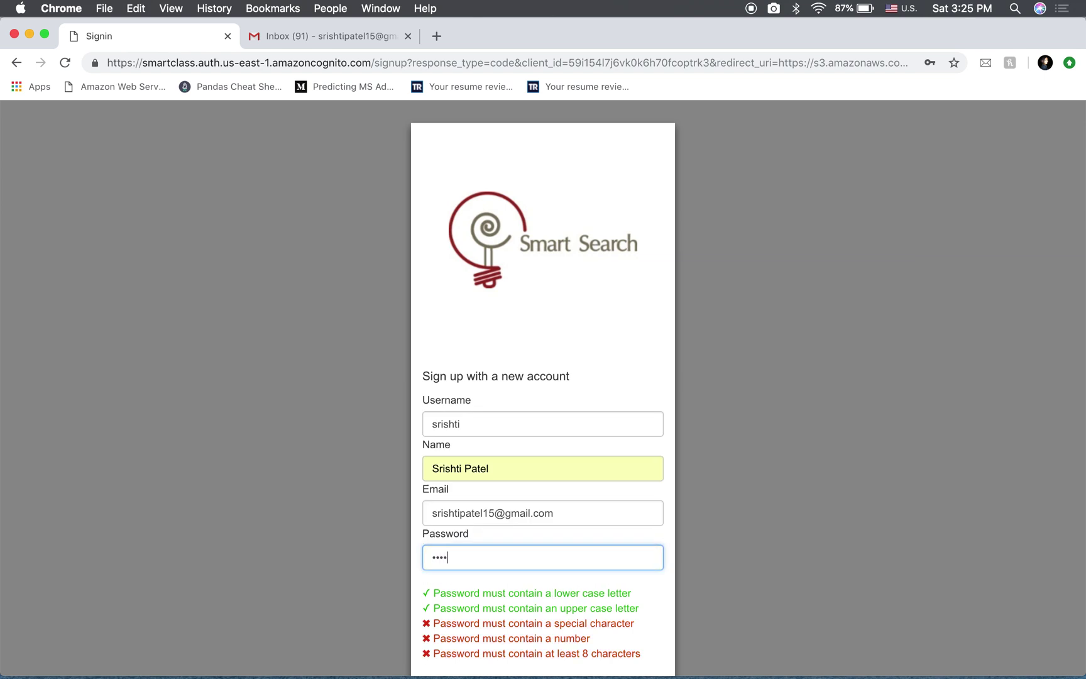
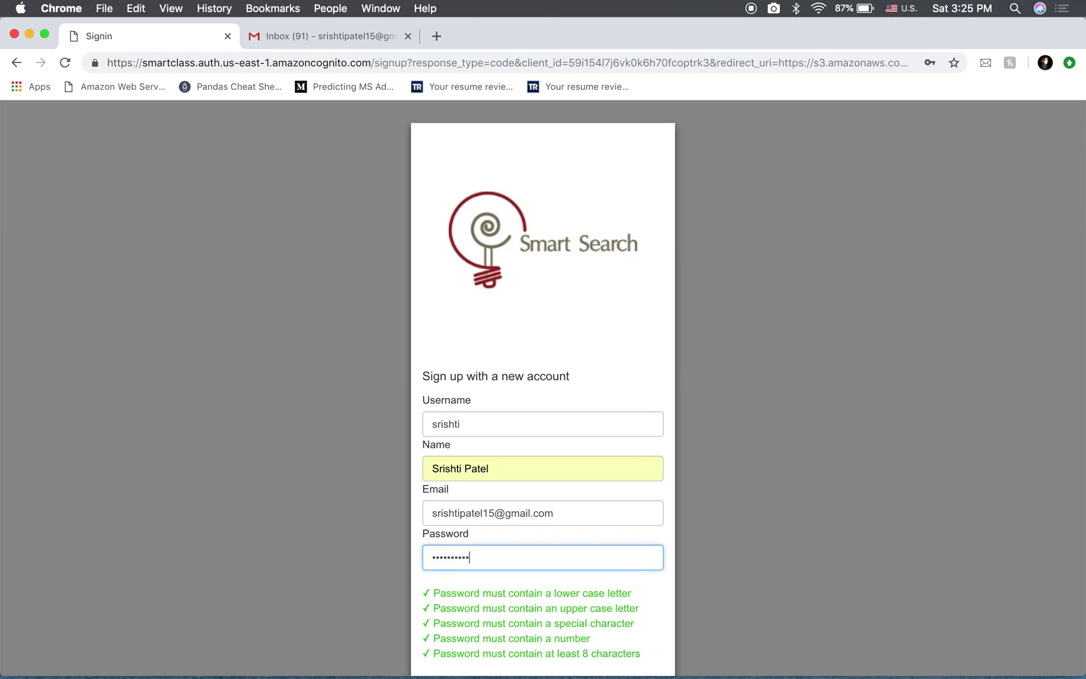
pyautogui.scroll(-3, 548, 497)
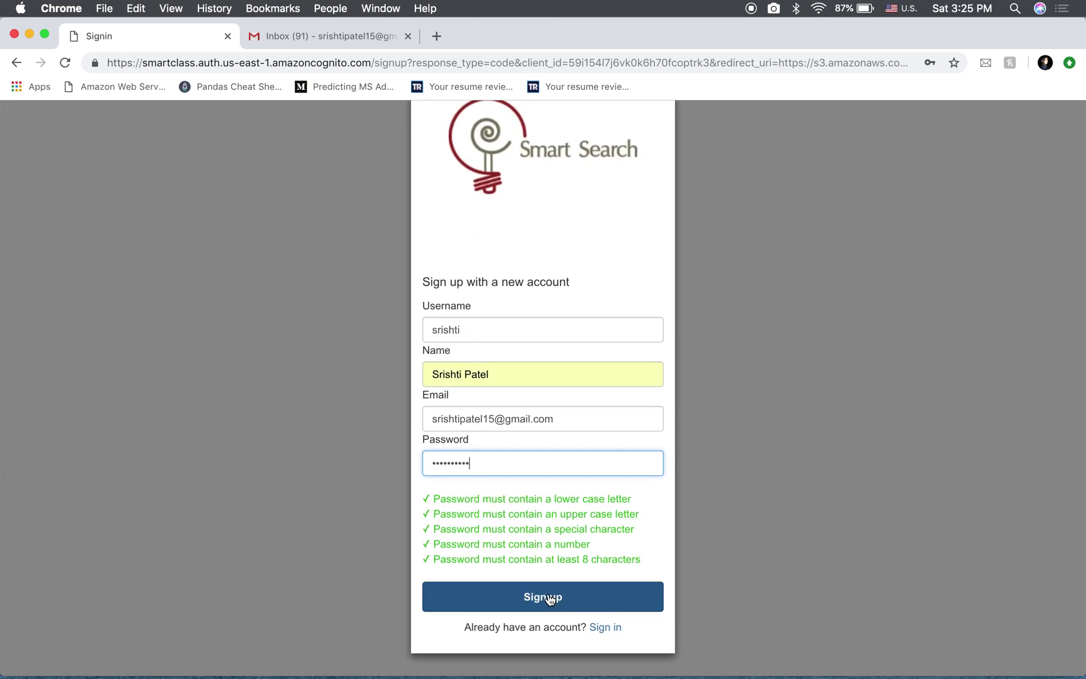
pyautogui.click(549, 600)
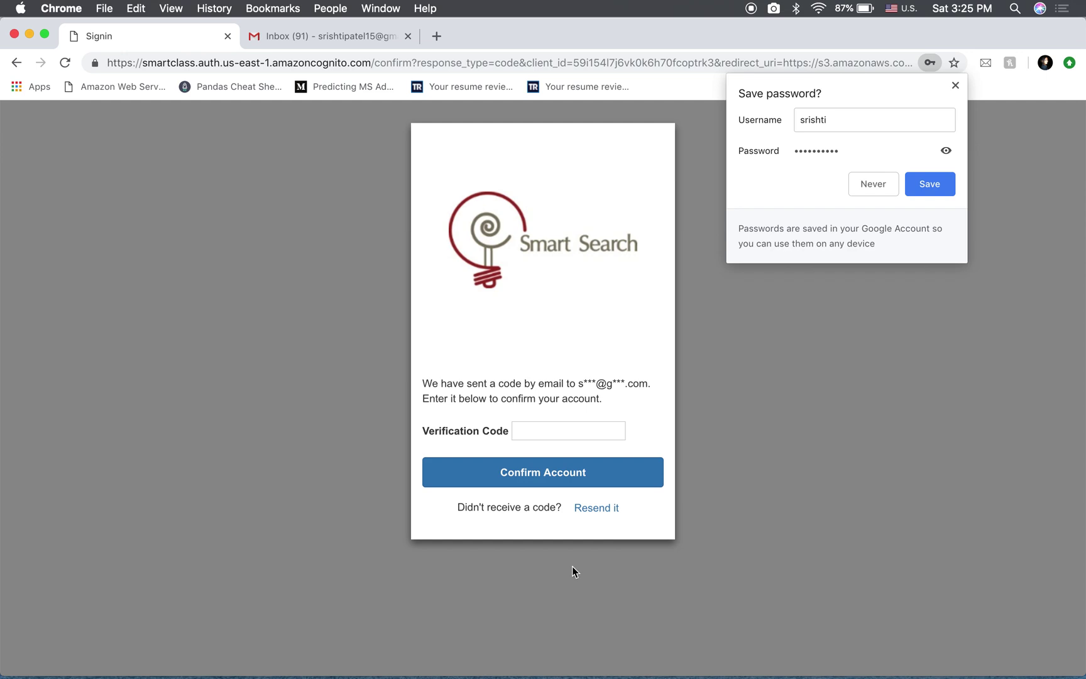
pyautogui.click(930, 185)
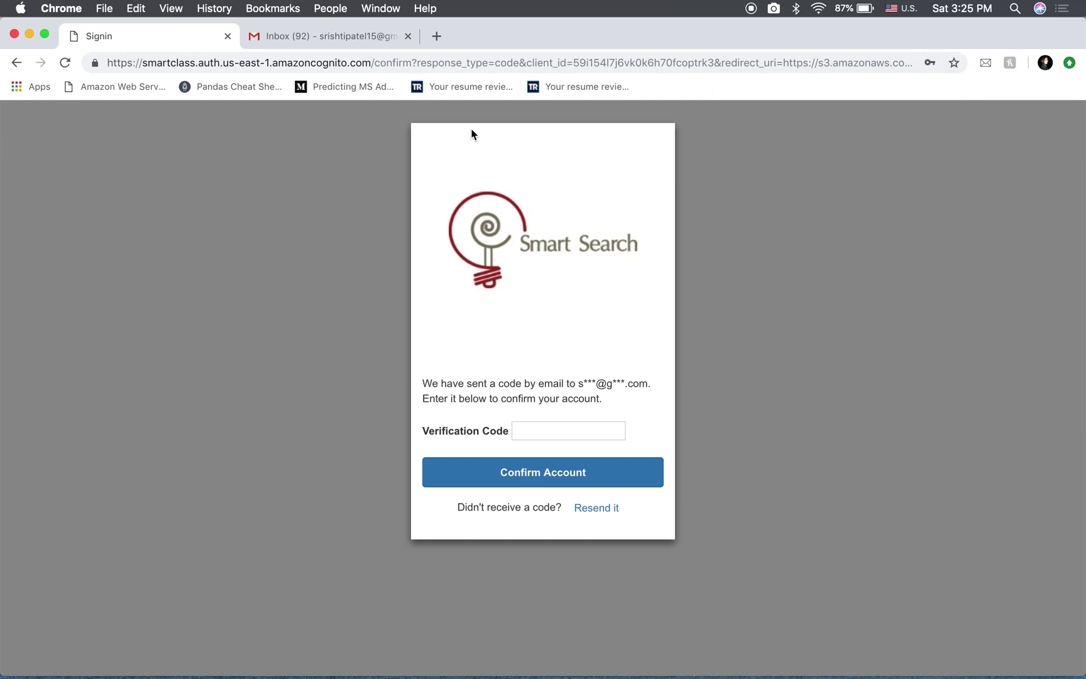
pyautogui.click(347, 39)
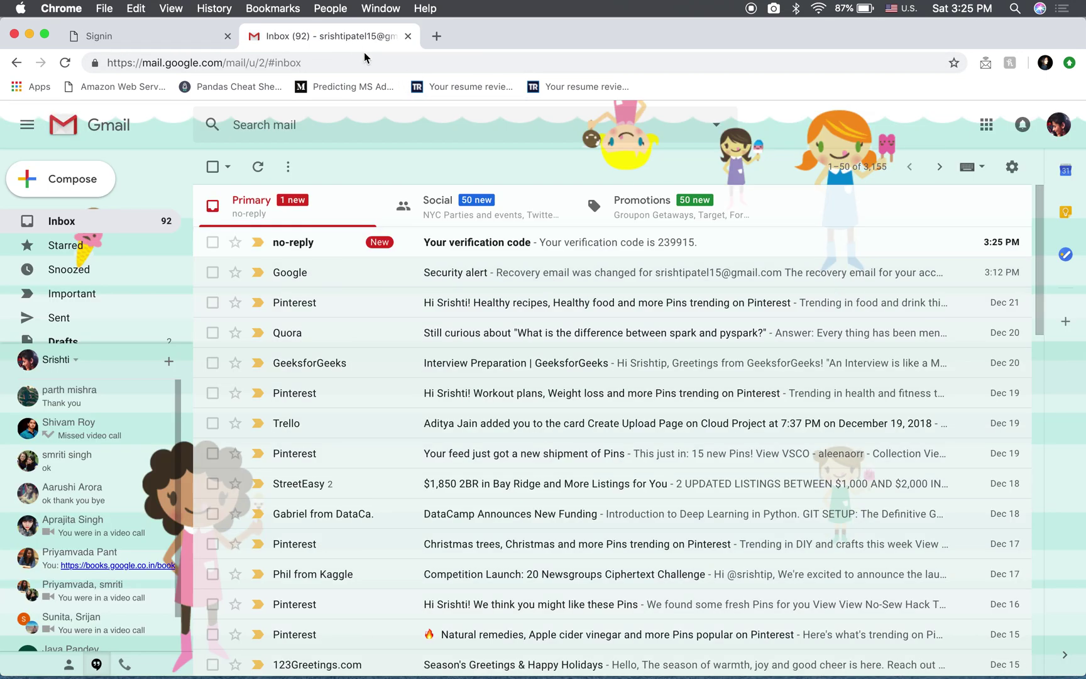
# Open the 'Your verification code' email in Gmail and copy the code
pyautogui.click(412, 244)
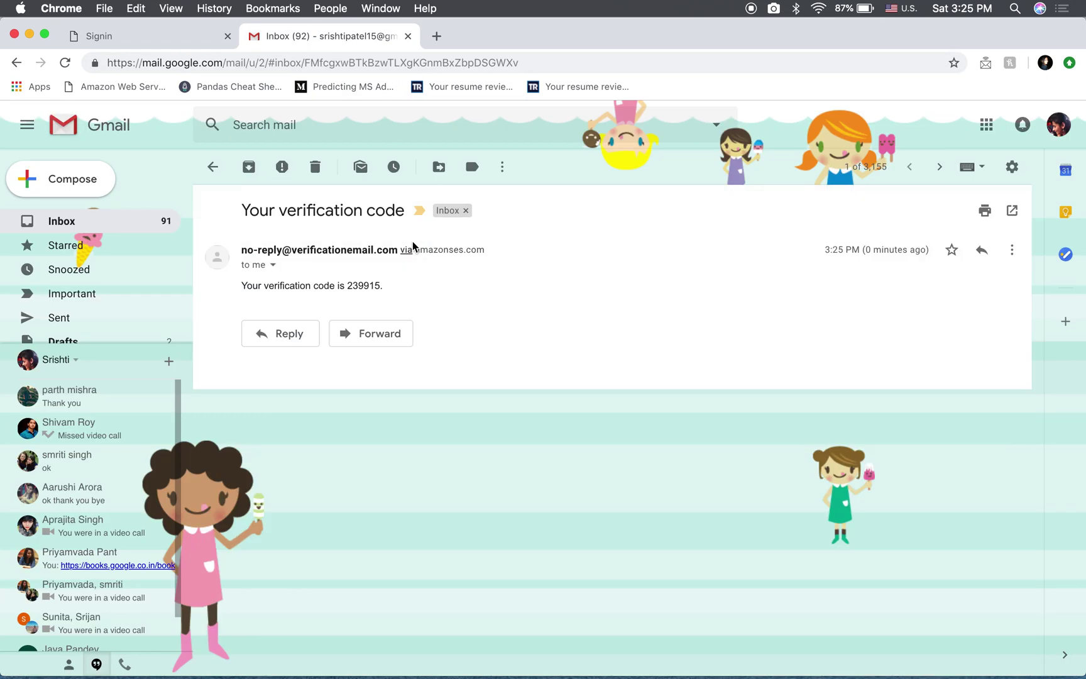
pyautogui.moveTo(242, 286); pyautogui.dragTo(374, 286)
pyautogui.click(371, 287)
pyautogui.doubleClick(372, 287)
pyautogui.press('super+c')
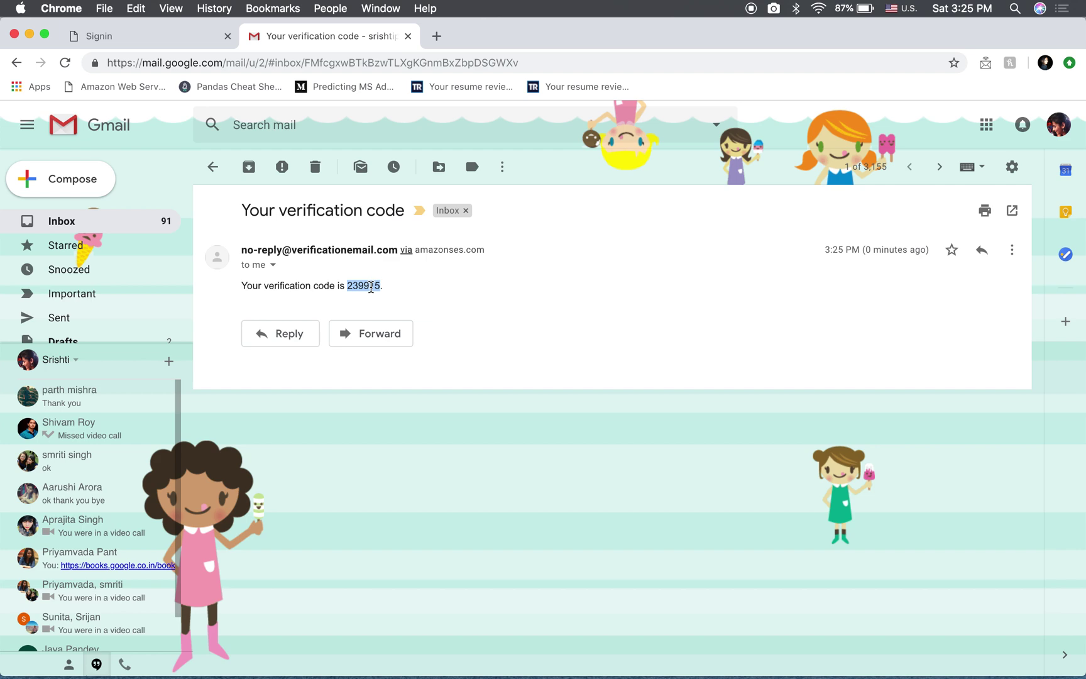
pyautogui.click(161, 40)
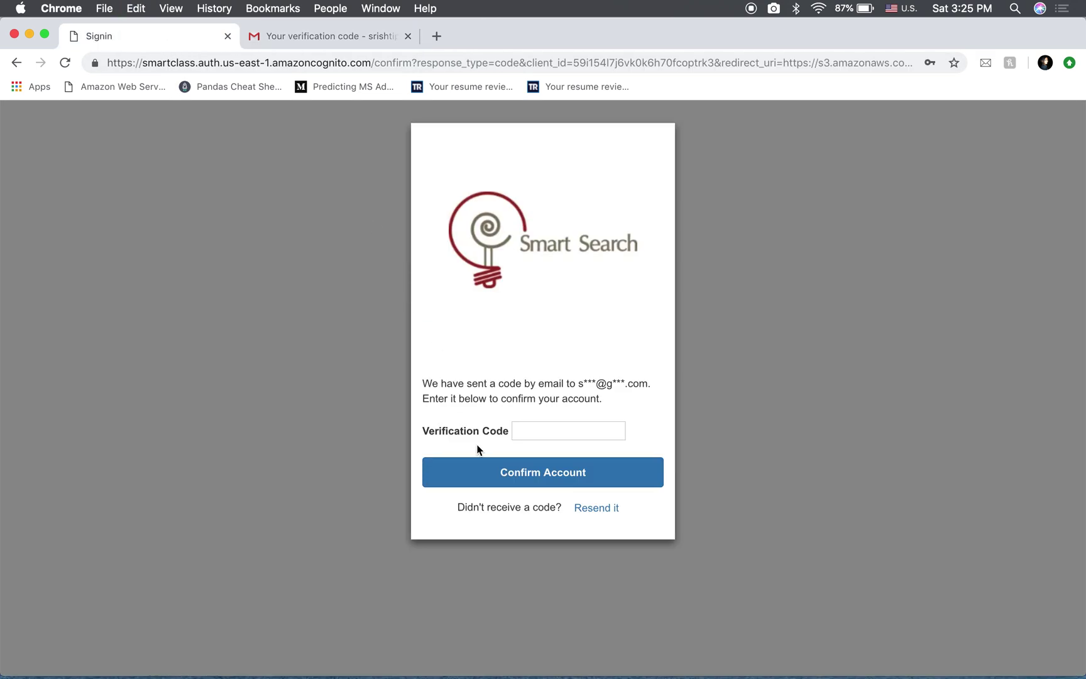
# Paste the verification code, confirm the account, and sign in with the saved login
pyautogui.click(526, 431)
pyautogui.press('super+v')
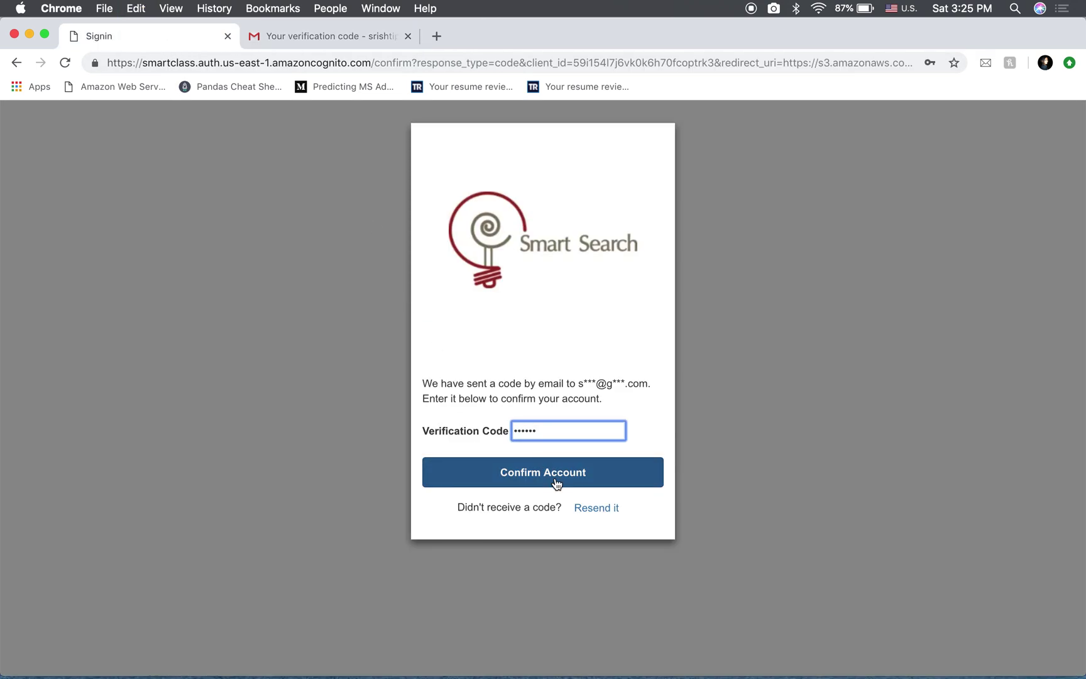
pyautogui.click(555, 483)
pyautogui.click(514, 466)
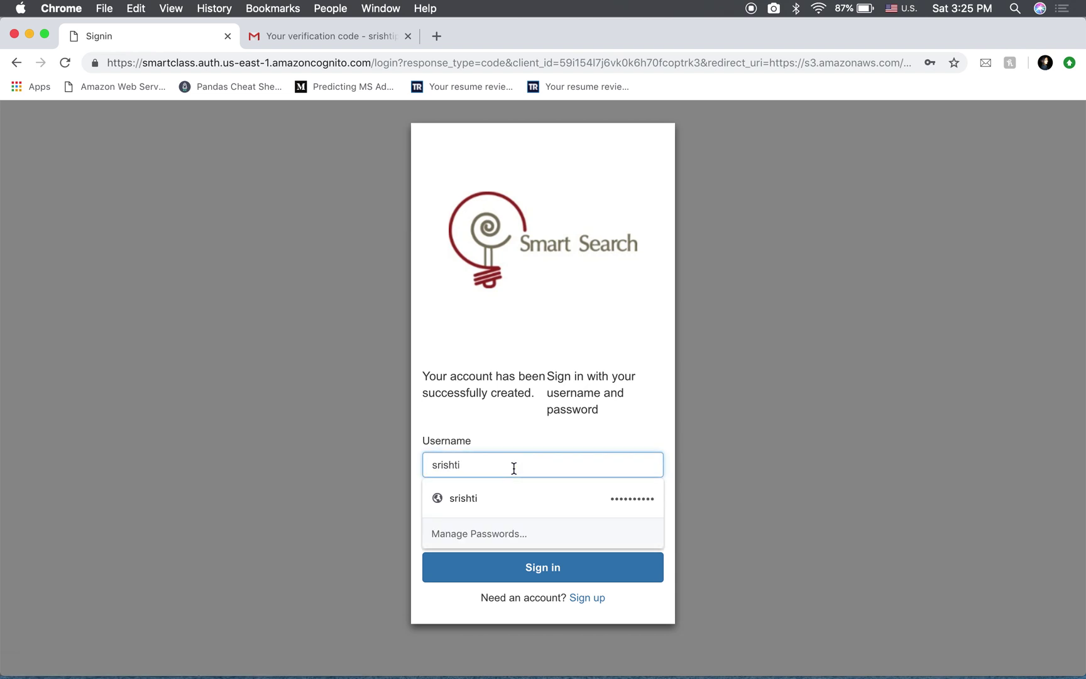
pyautogui.click(518, 441)
pyautogui.click(555, 575)
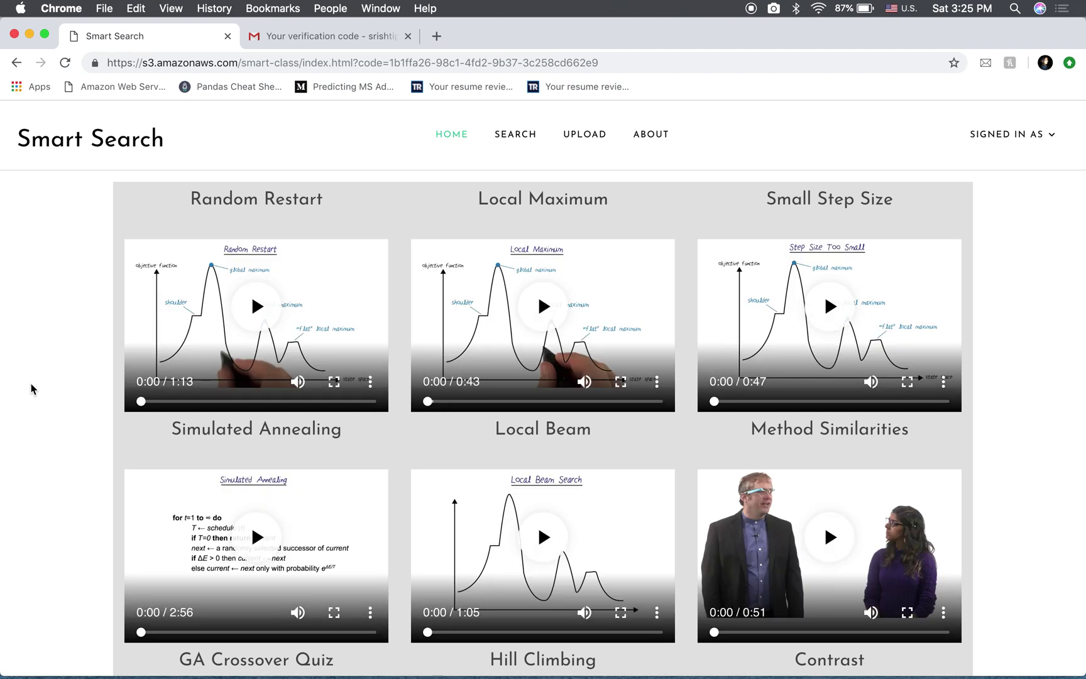
# Play the Local Maximum video full screen, then exit back to the gallery
pyautogui.scroll(-10, 32, 388)
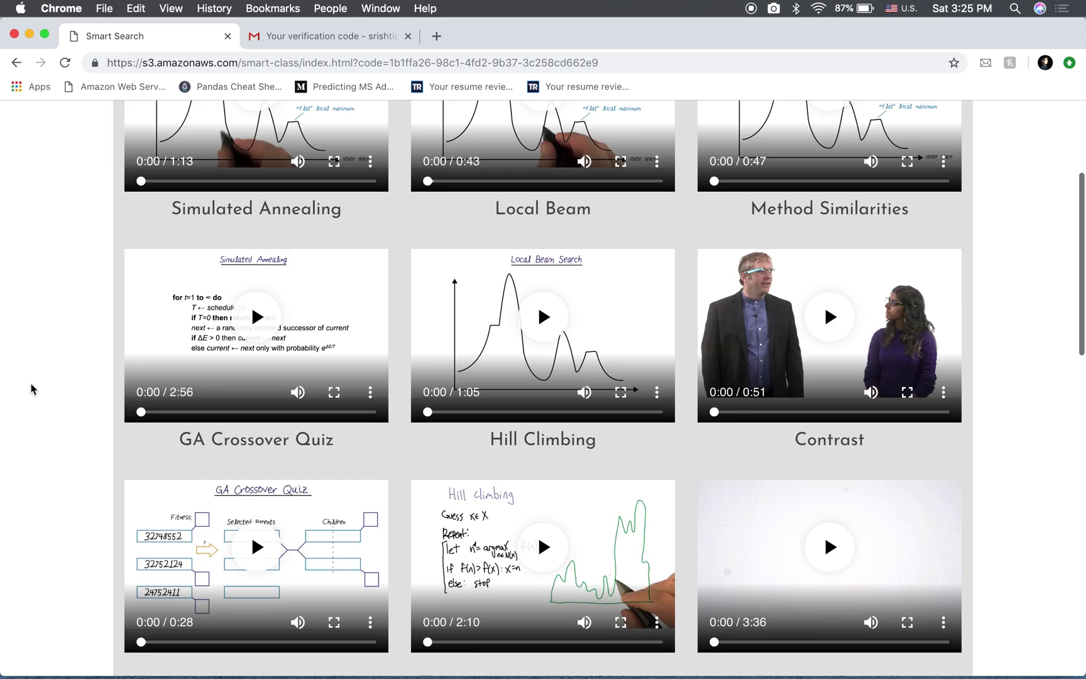
pyautogui.scroll(10, 31, 388)
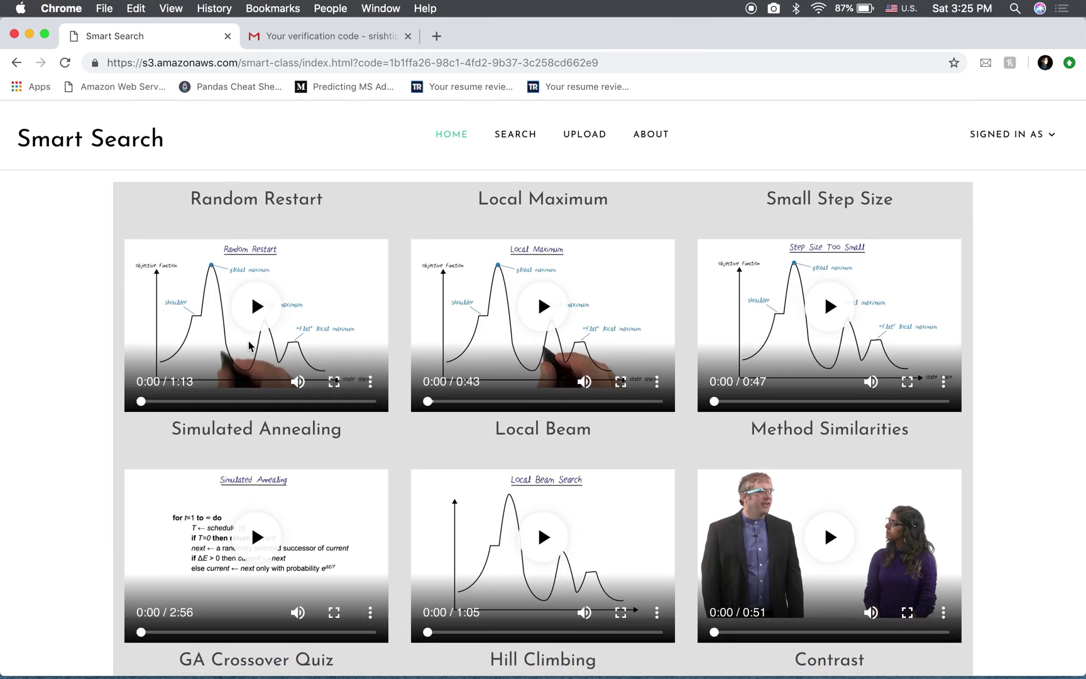
pyautogui.click(544, 306)
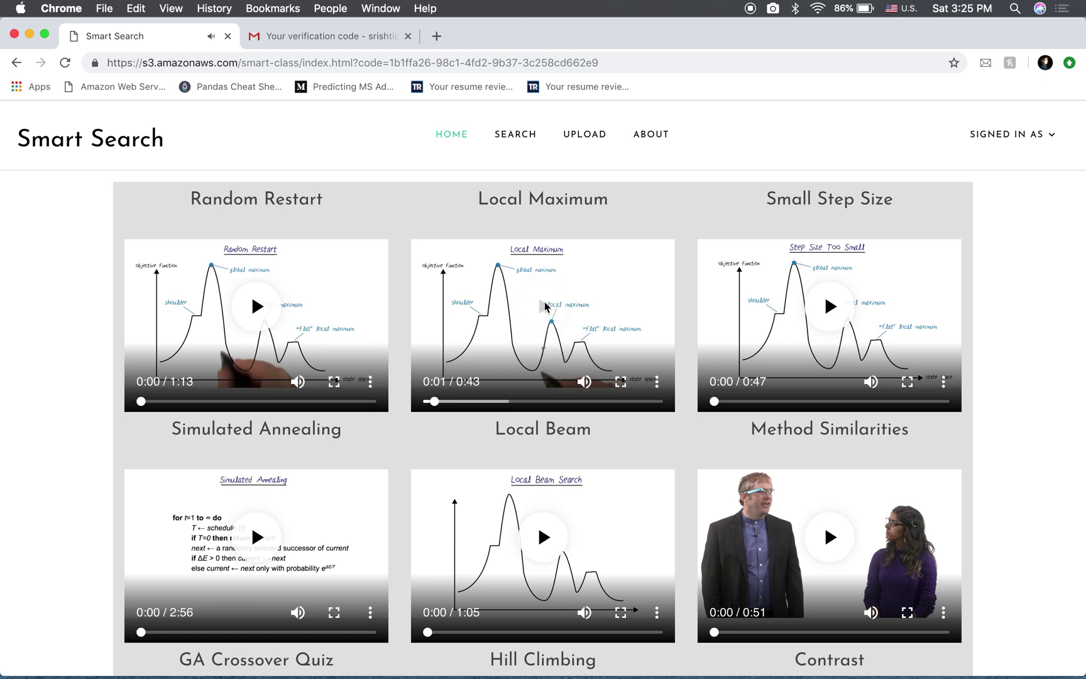
pyautogui.click(621, 381)
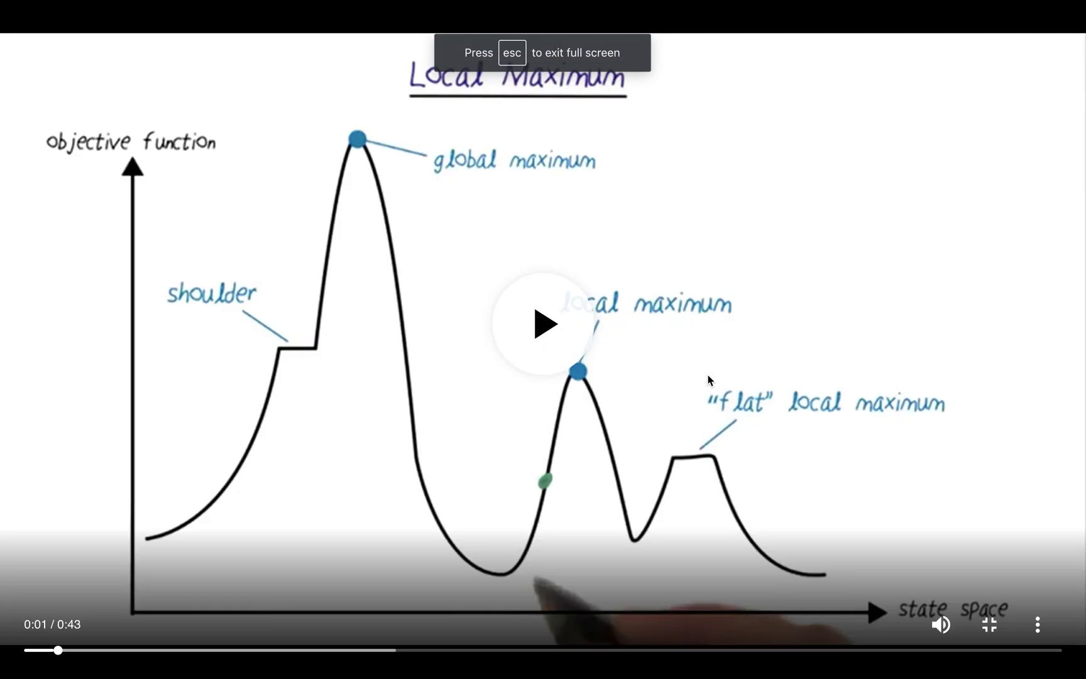
pyautogui.click(990, 624)
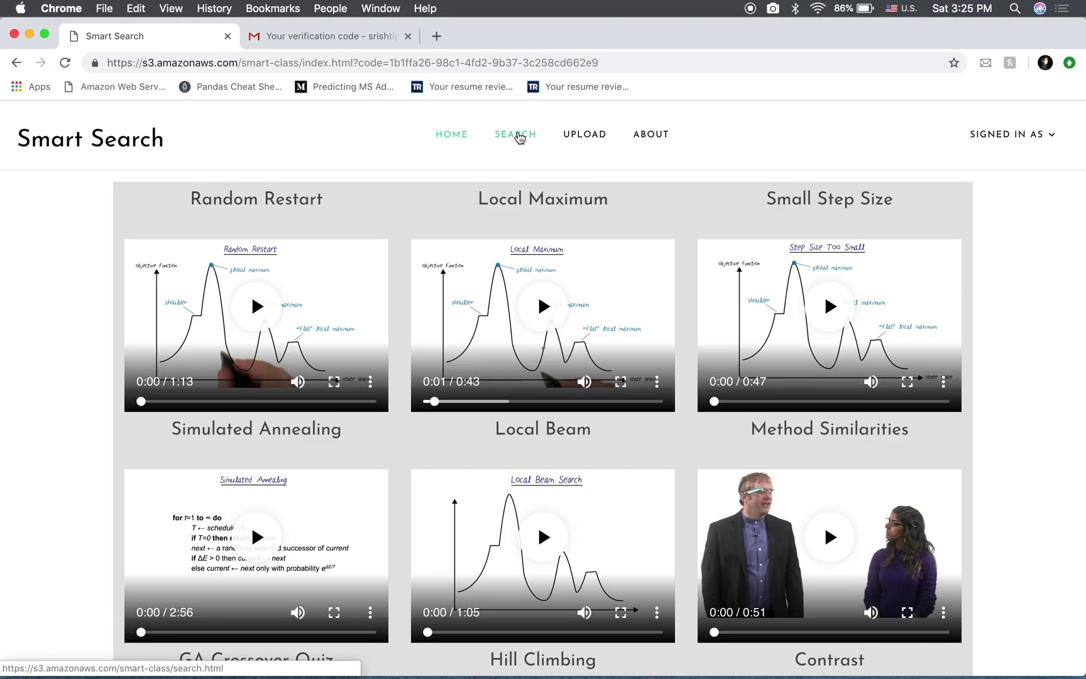
pyautogui.click(519, 137)
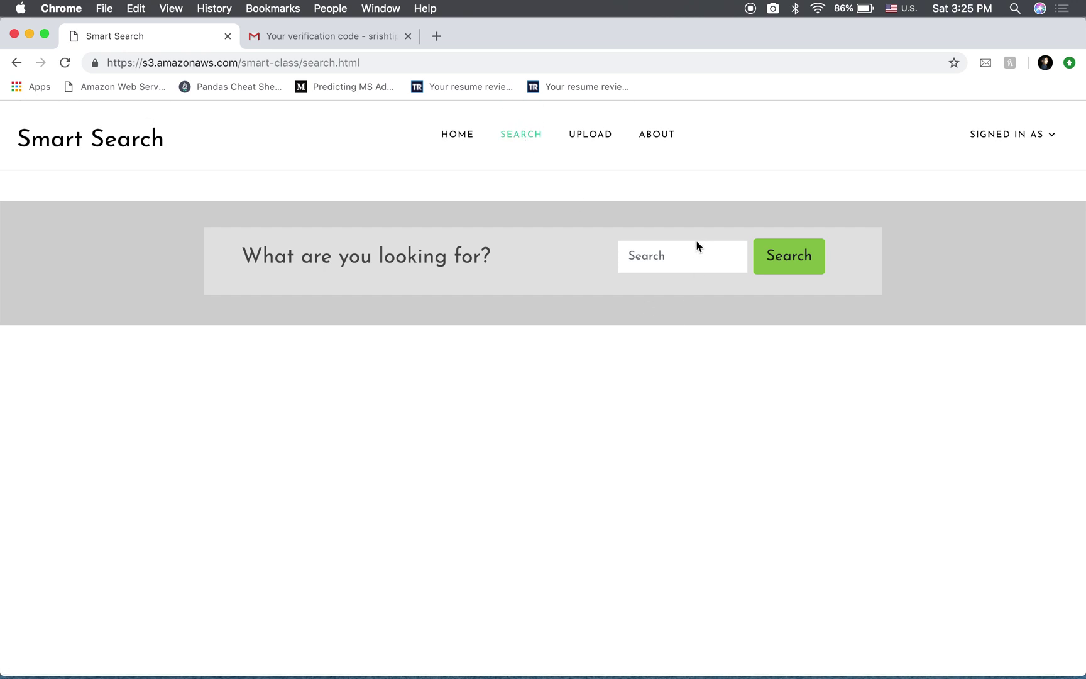
# Search Smart Search for 'find local beam search'
pyautogui.click(688, 255)
pyautogui.write('find')
pyautogui.write(' local beam')
pyautogui.write(' search')
pyautogui.click(790, 258)
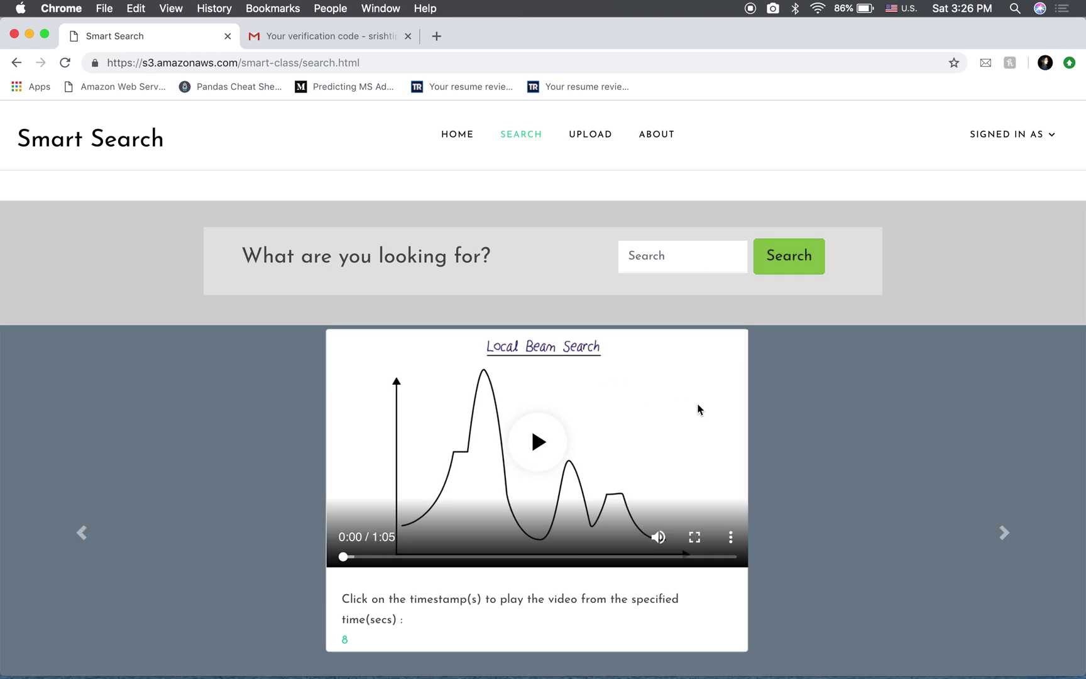
# Play the Local Beam Search video from its 8-second timestamp, then pause it
pyautogui.scroll(-2, 660, 484)
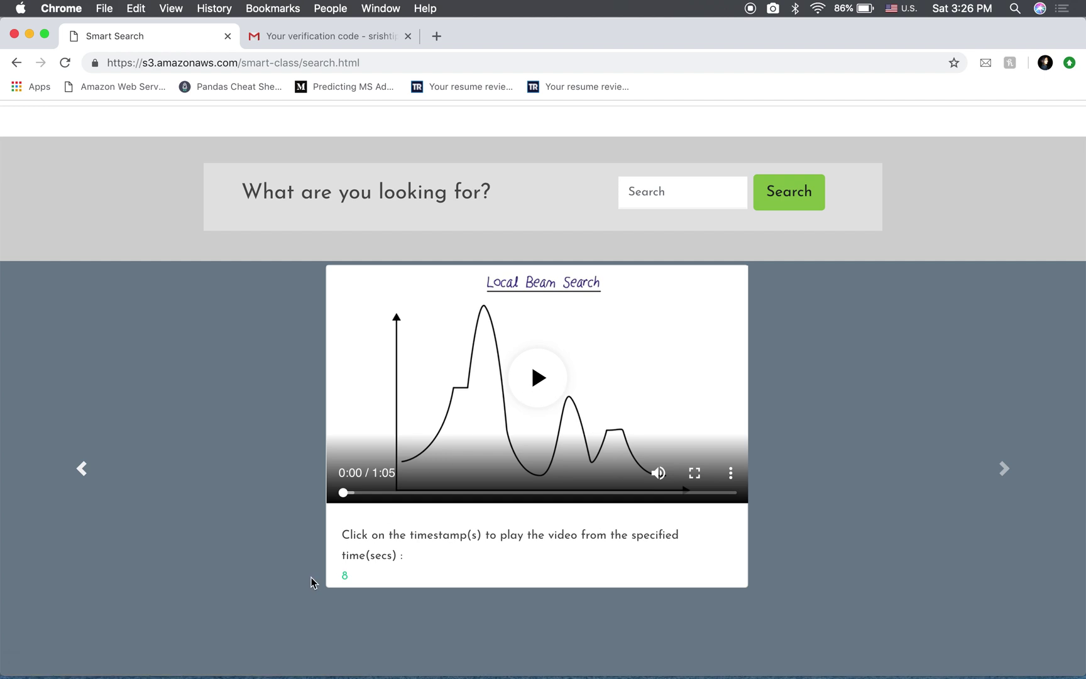
pyautogui.click(345, 577)
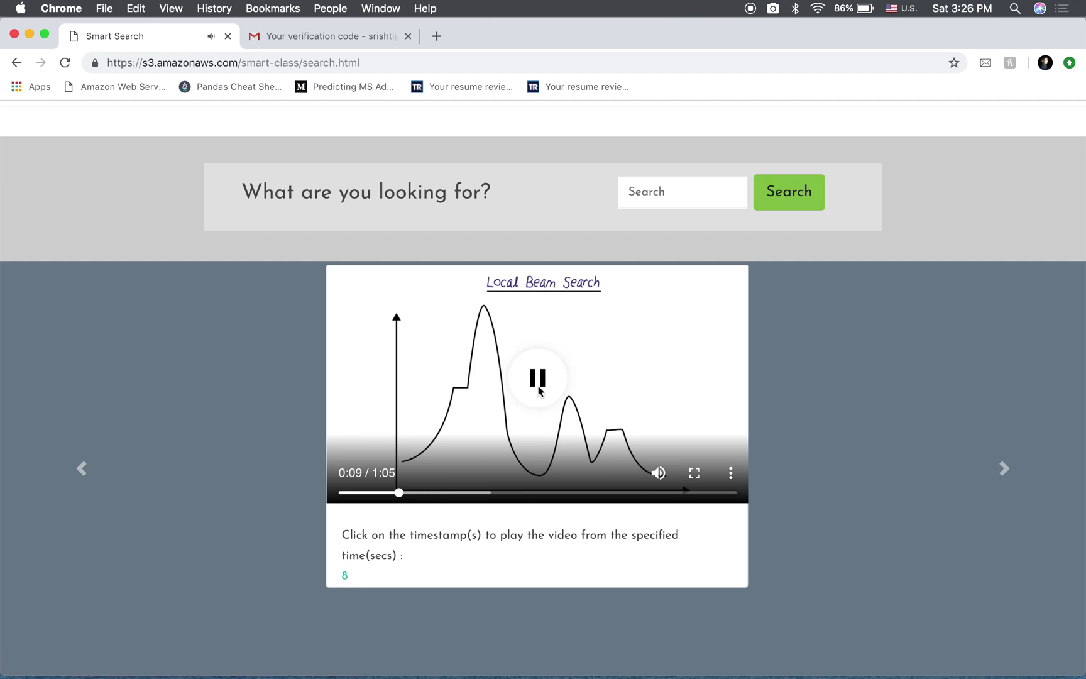
pyautogui.click(539, 388)
# Search 'find queens', browse the results, and play 4 Queens from 6 seconds
pyautogui.write('find queens')
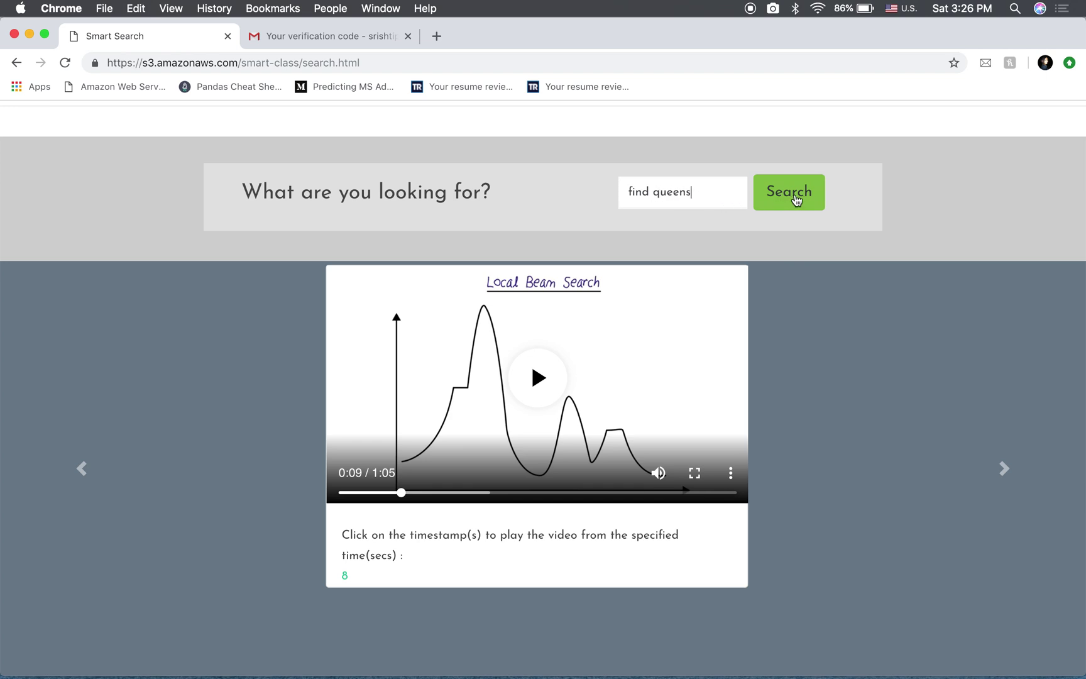
pyautogui.click(795, 193)
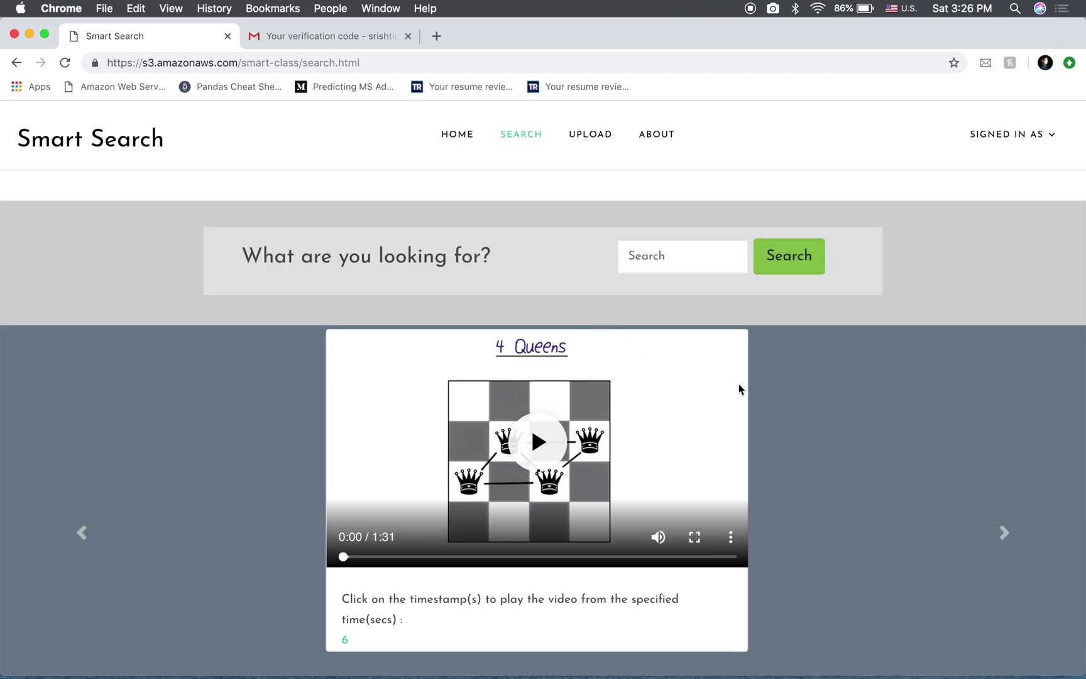
pyautogui.scroll(-2, 738, 383)
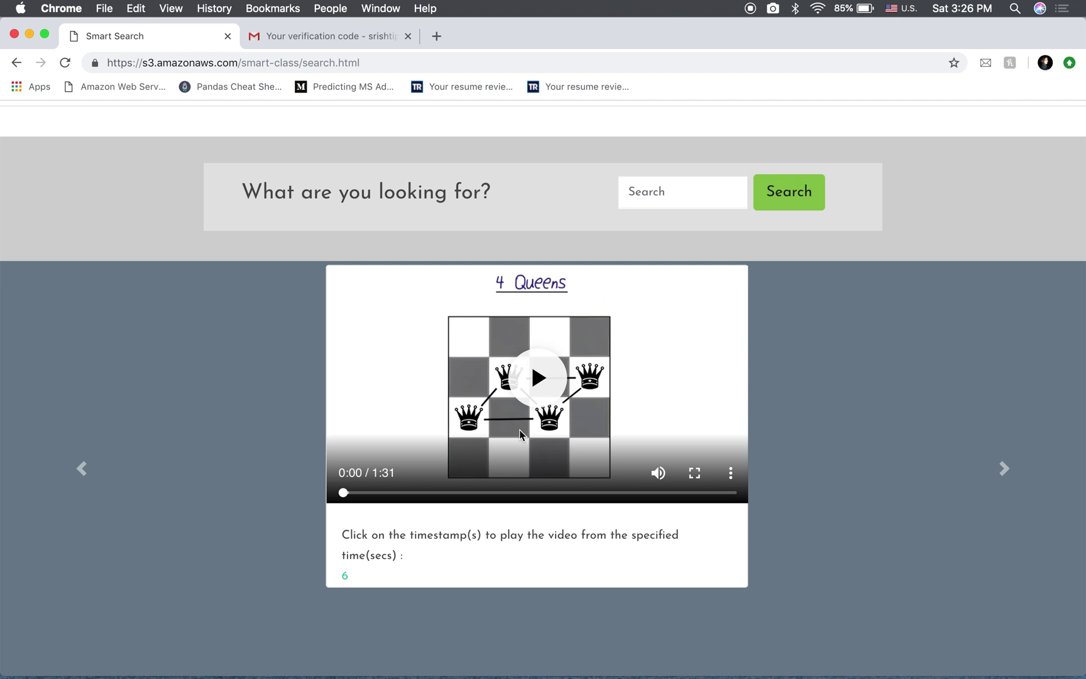
pyautogui.click(1004, 468)
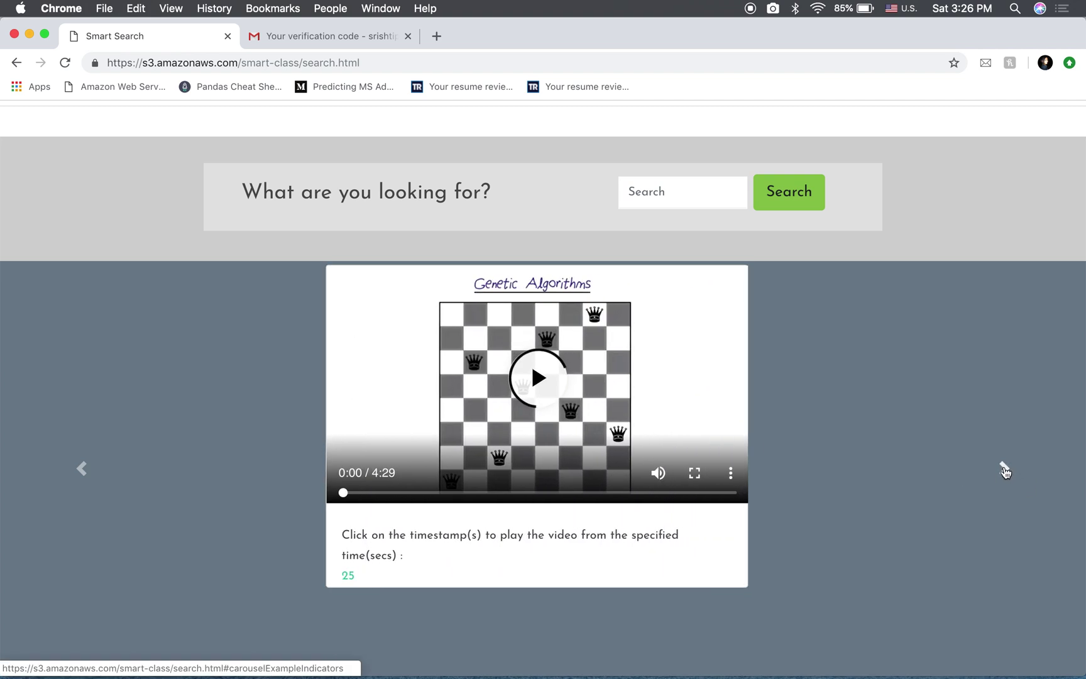
pyautogui.click(1004, 468)
pyautogui.click(1004, 468)
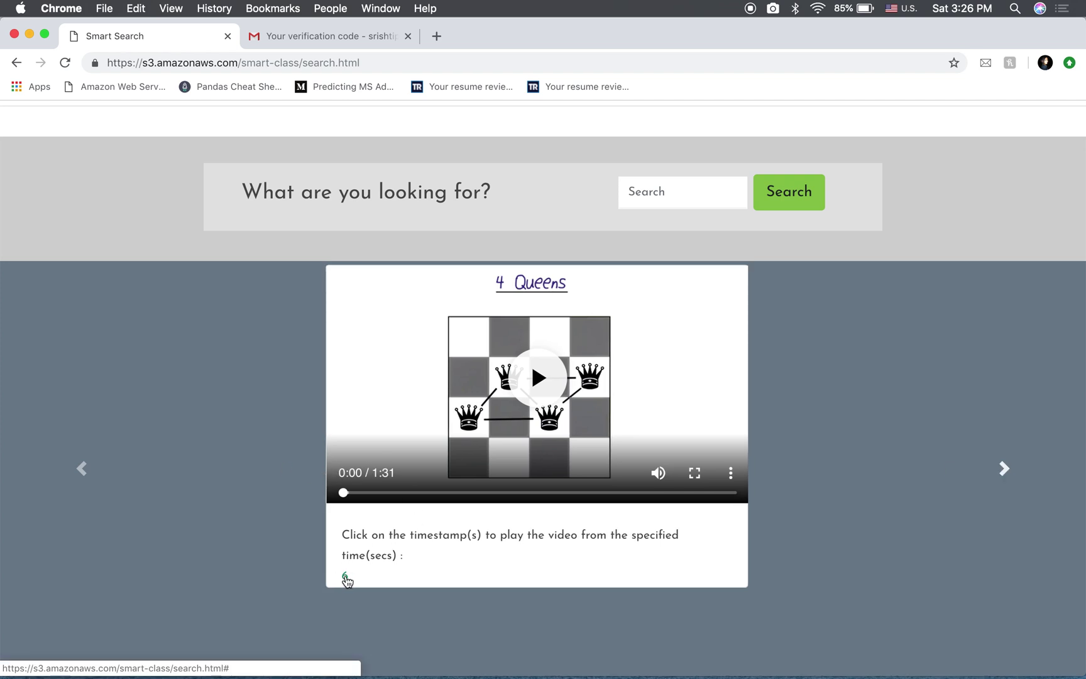
pyautogui.click(346, 577)
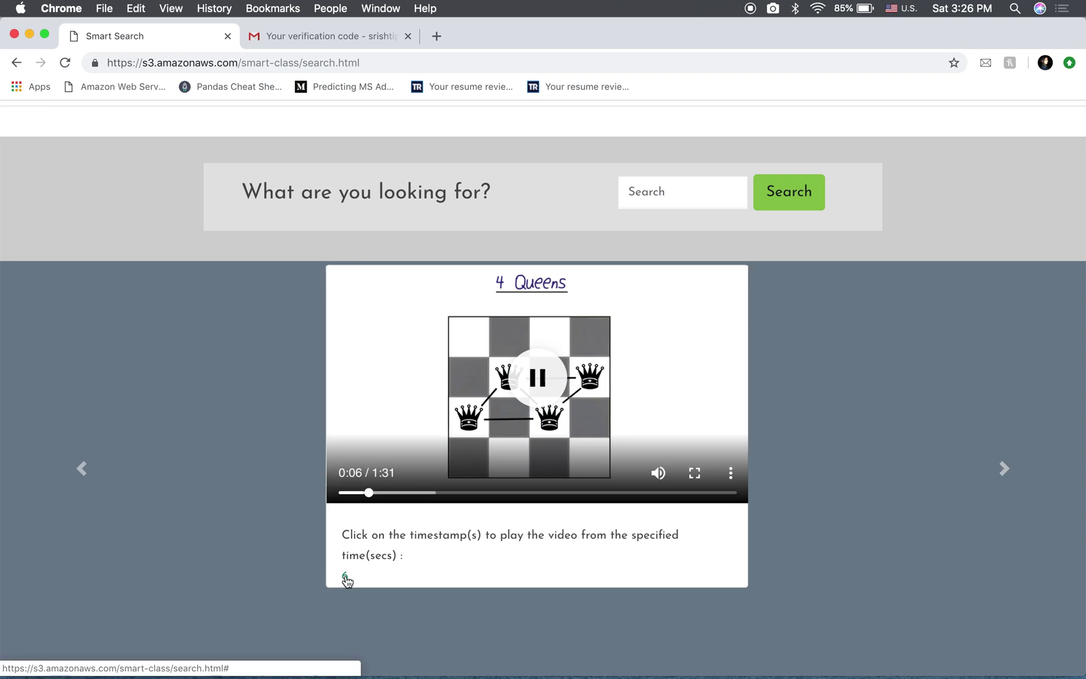
pyautogui.click(543, 377)
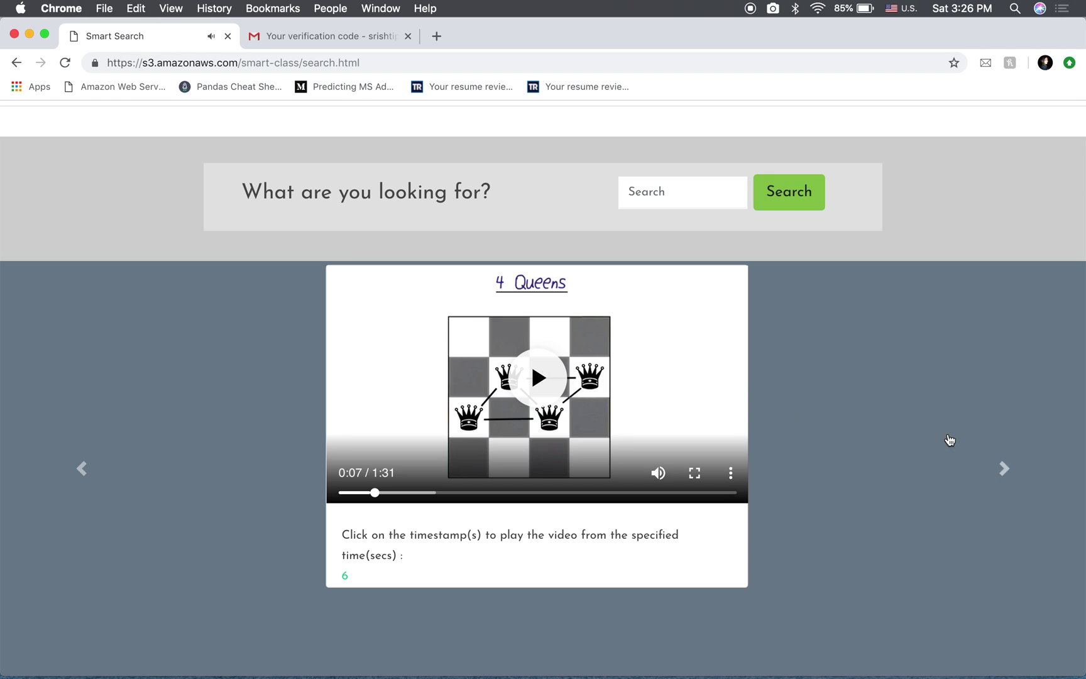
# Play the Genetic Algorithms result from its 25-second timestamp and pause it at 0:25
pyautogui.click(1004, 470)
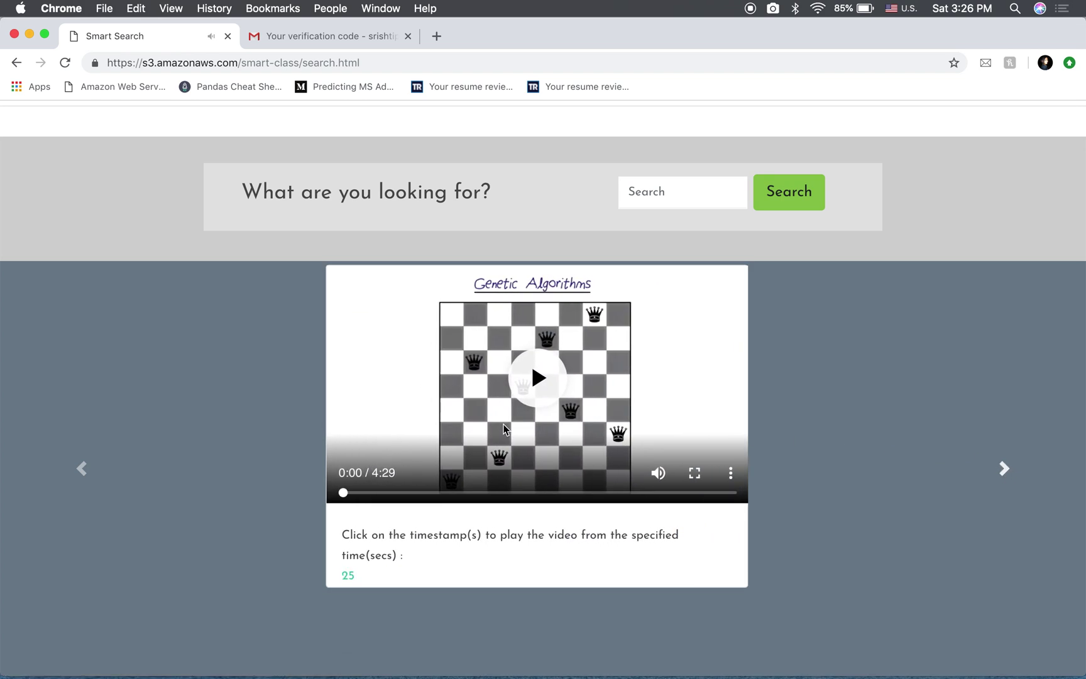
pyautogui.click(557, 391)
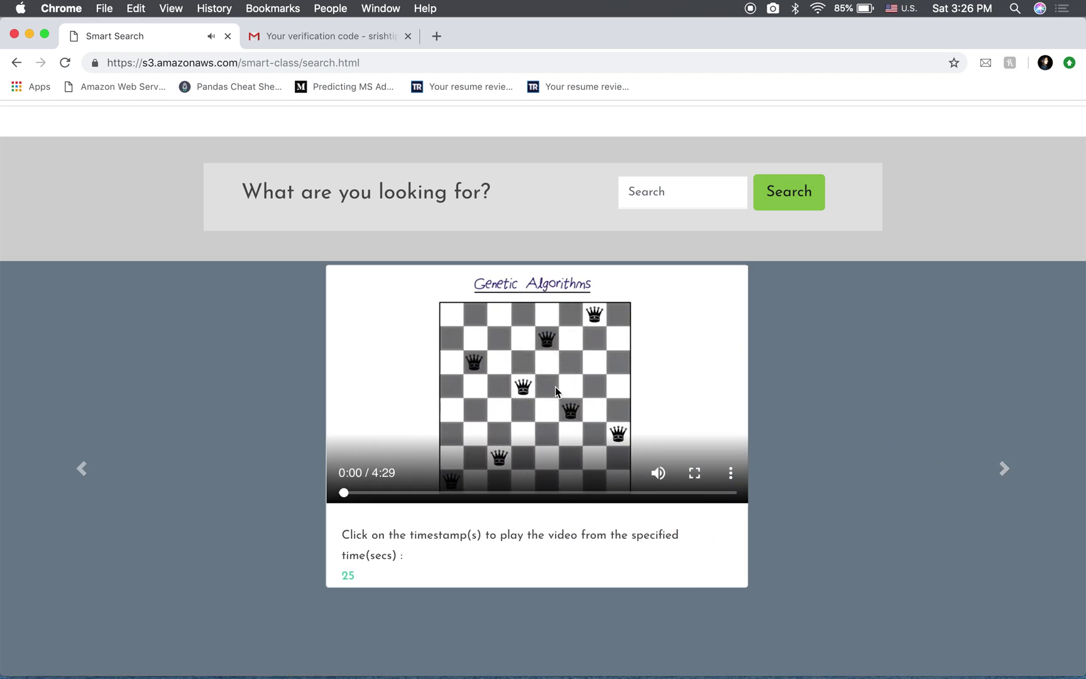
pyautogui.click(543, 380)
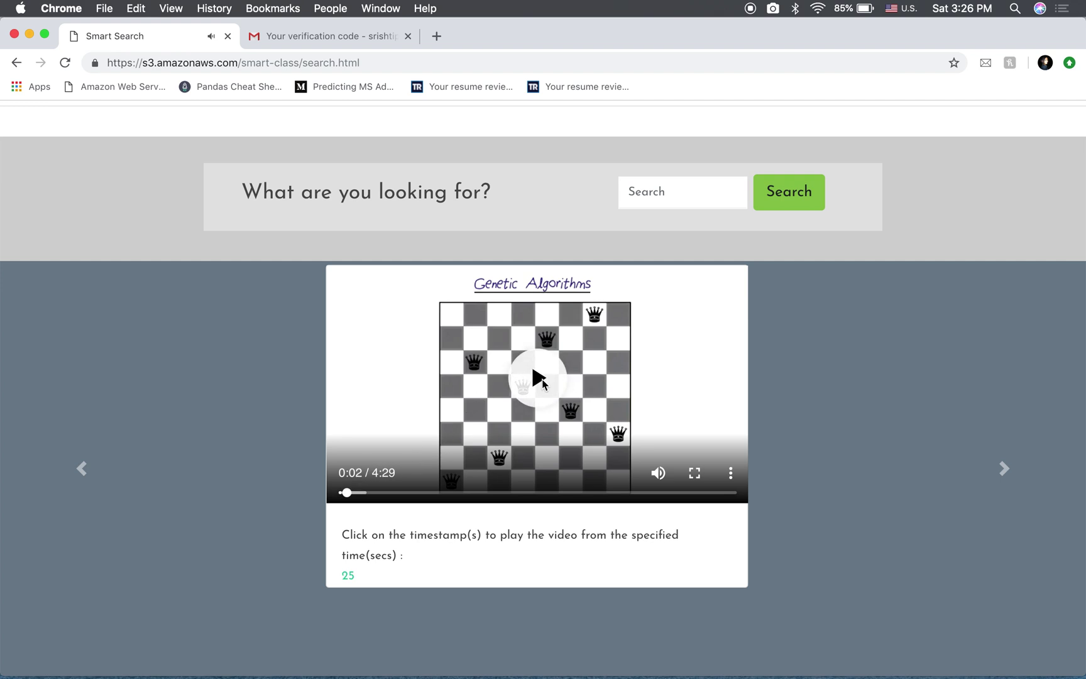
pyautogui.click(350, 577)
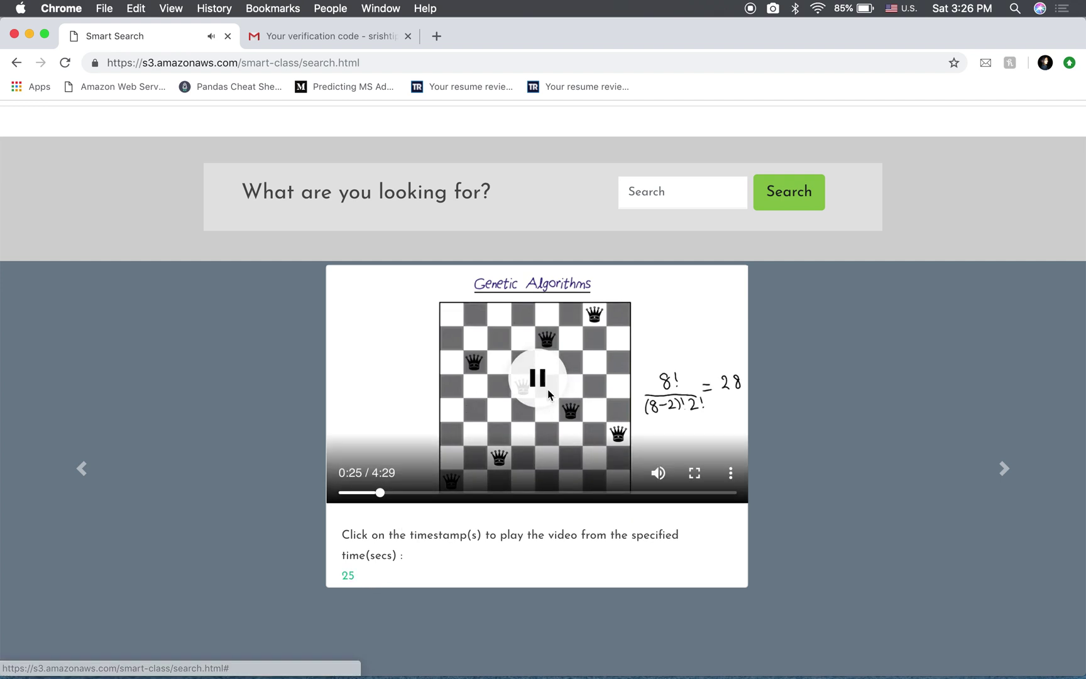
pyautogui.click(547, 392)
pyautogui.click(1004, 468)
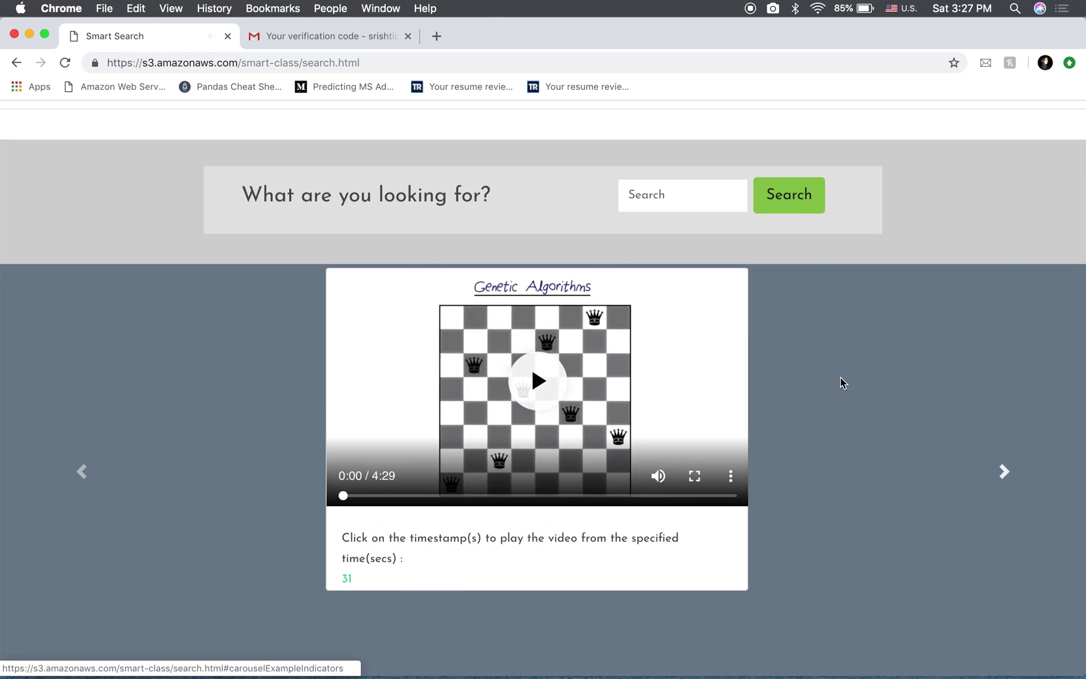
pyautogui.scroll(2, 754, 314)
# Choose '23 - Representing n-Queens.mp4' as the video file on the upload page
pyautogui.click(603, 139)
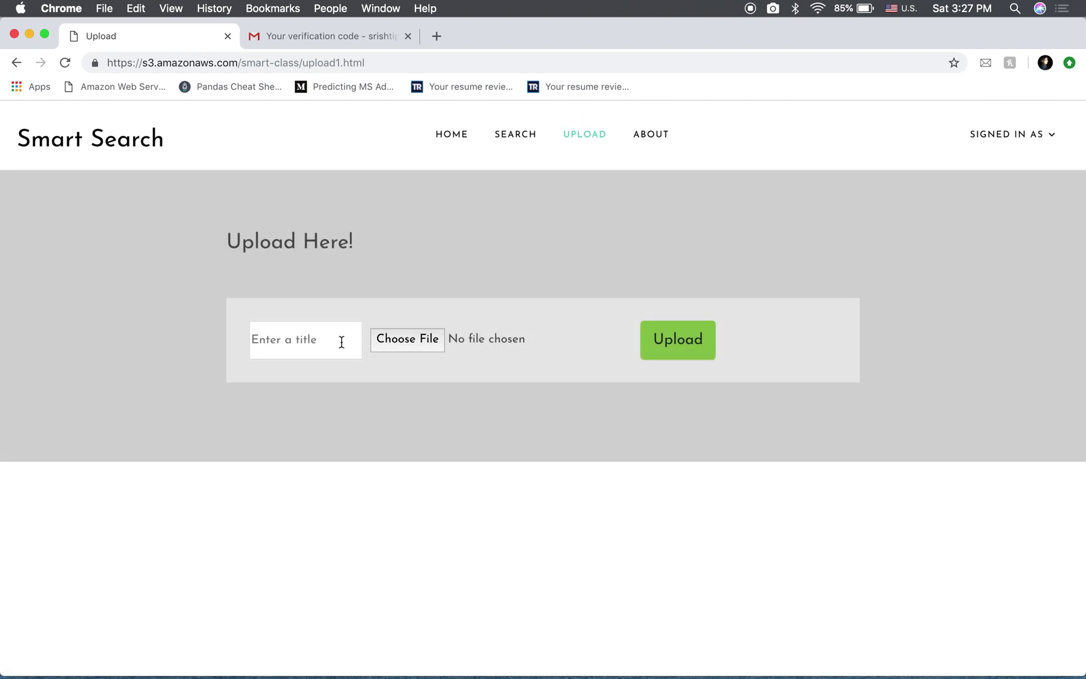
pyautogui.click(415, 341)
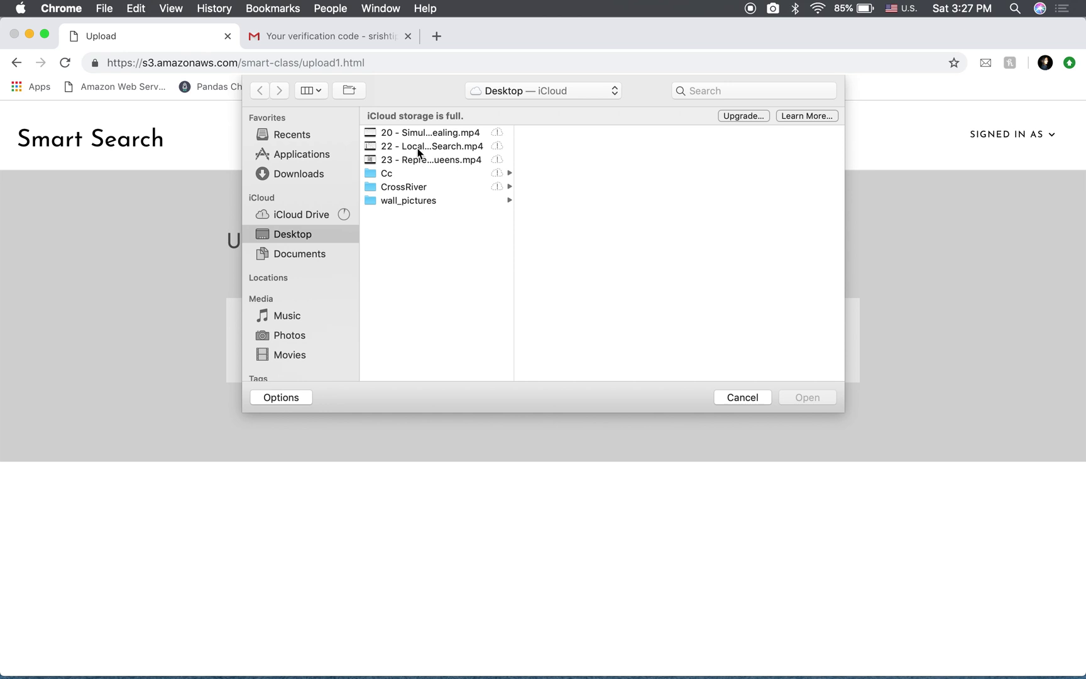
pyautogui.click(420, 161)
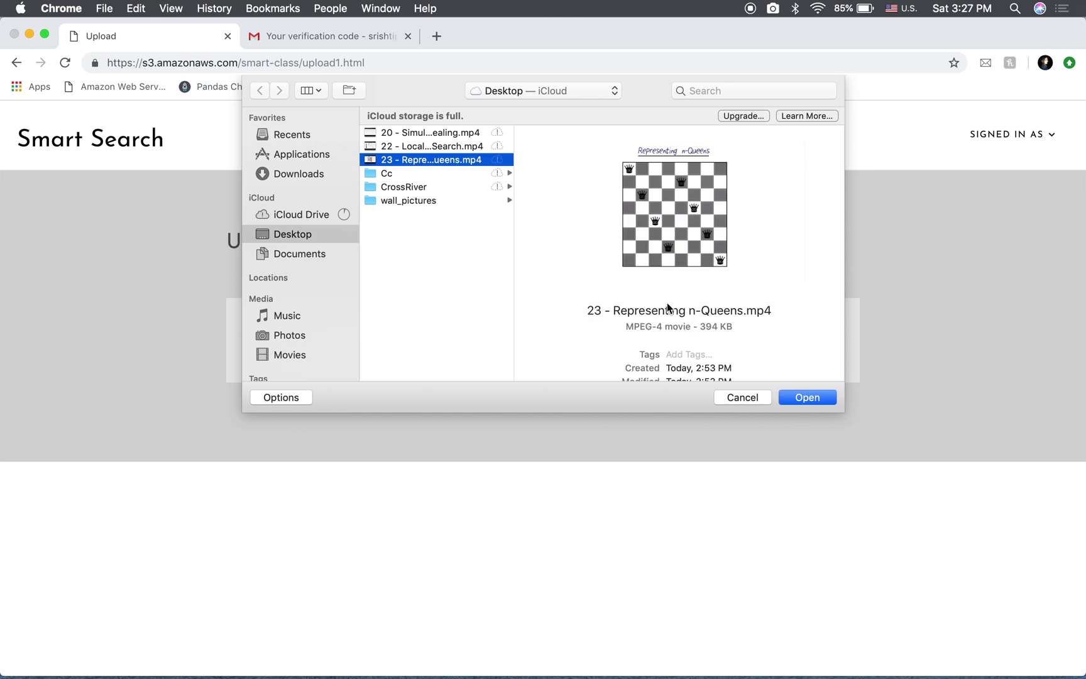
pyautogui.click(804, 397)
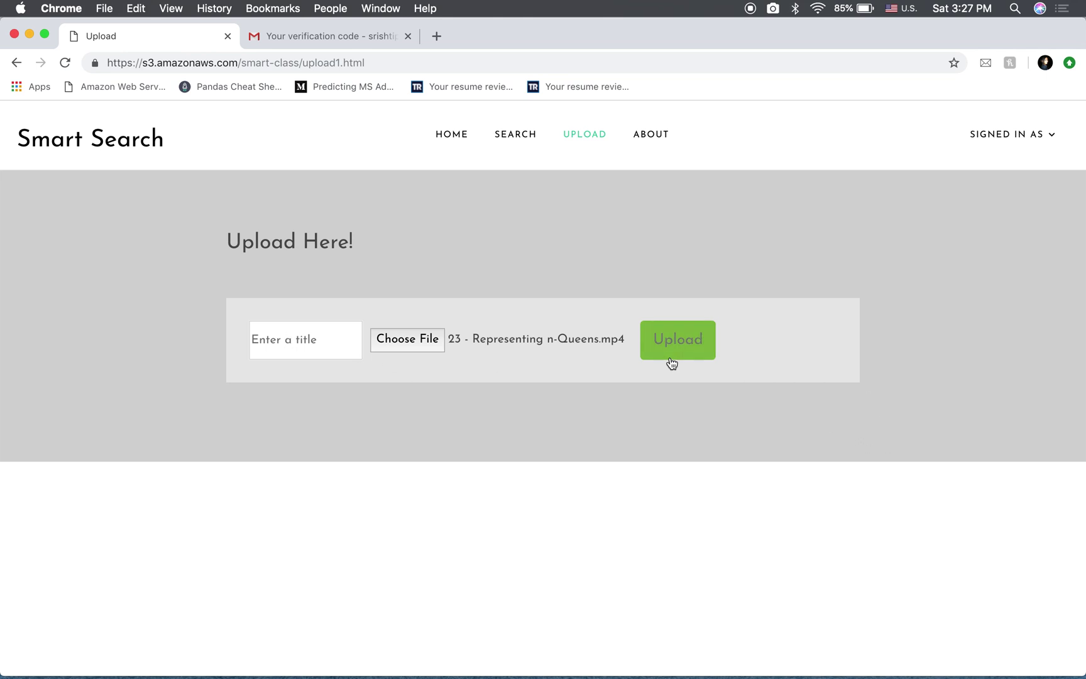
# Title the video 'representing n-queens' and upload it
pyautogui.click(655, 355)
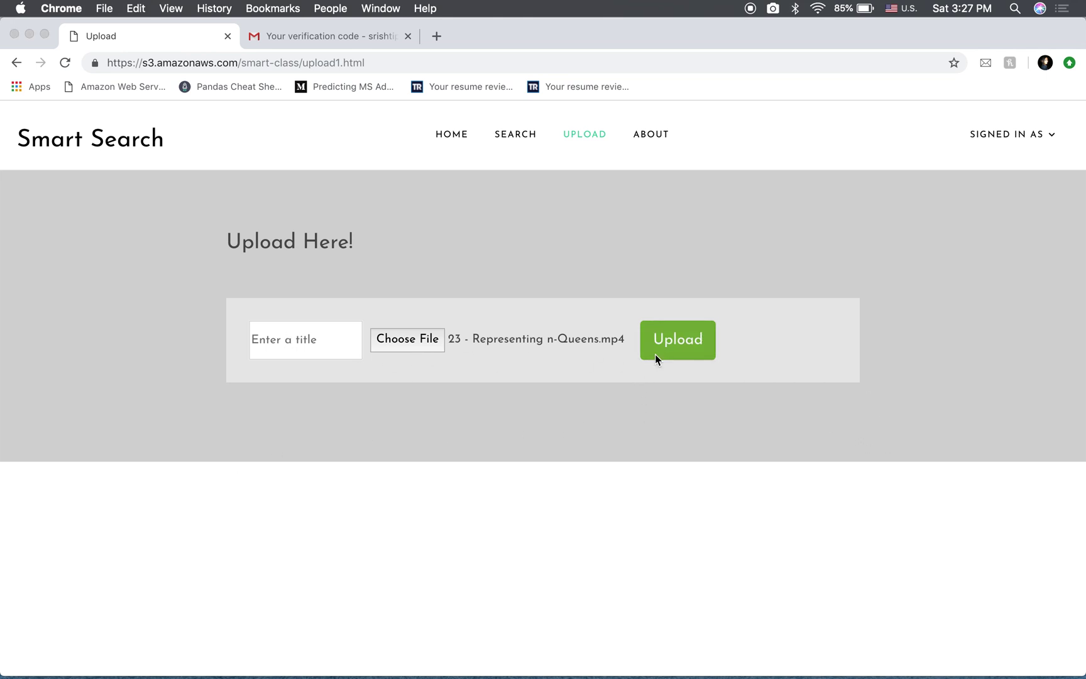
pyautogui.click(688, 151)
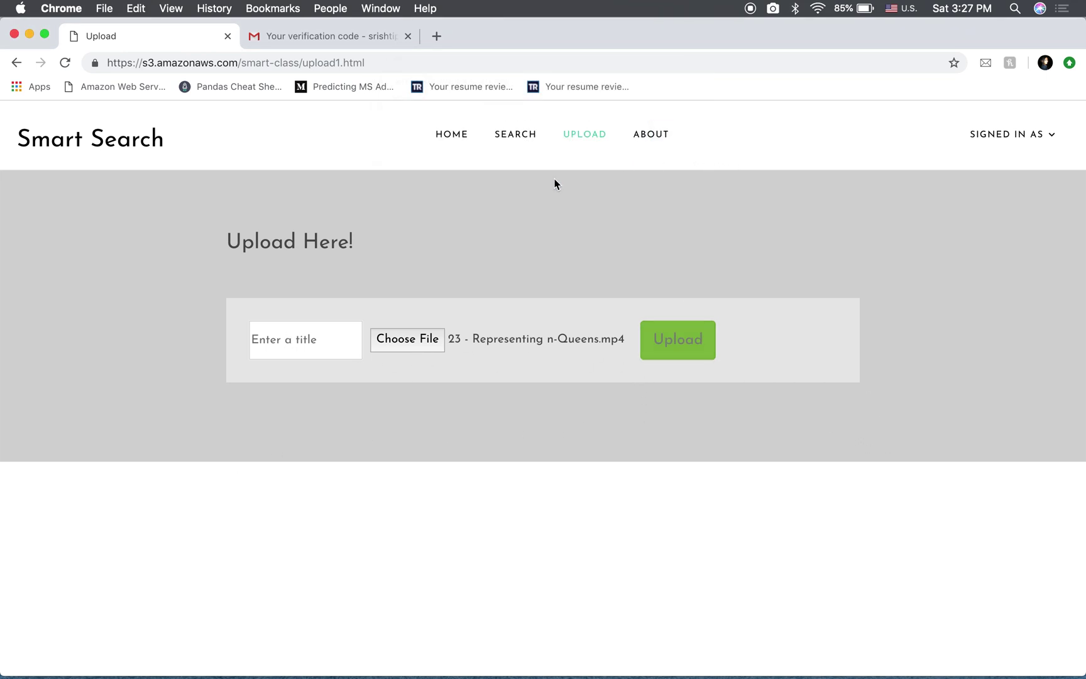
pyautogui.click(299, 340)
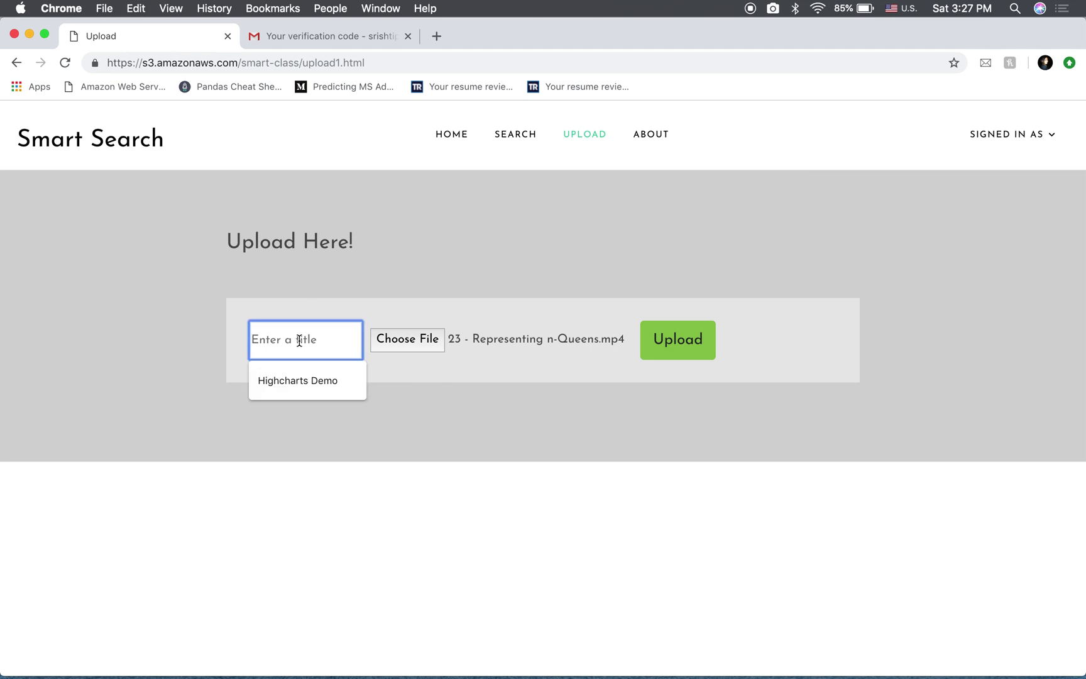
pyautogui.write('repre')
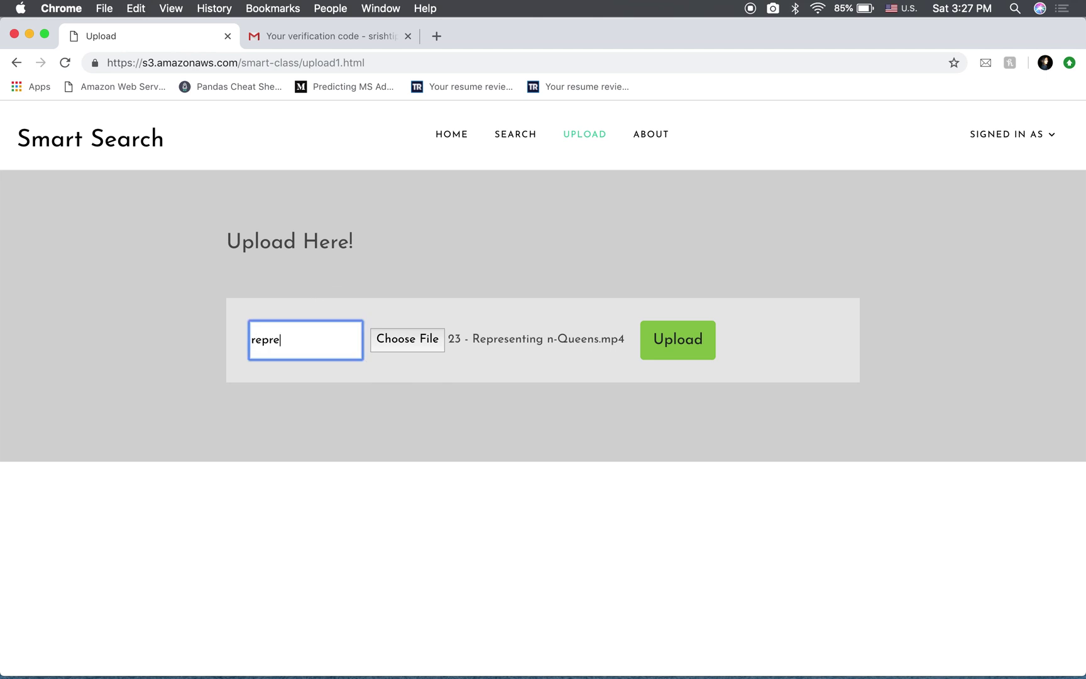
pyautogui.write('senting n-queens')
pyautogui.click(685, 336)
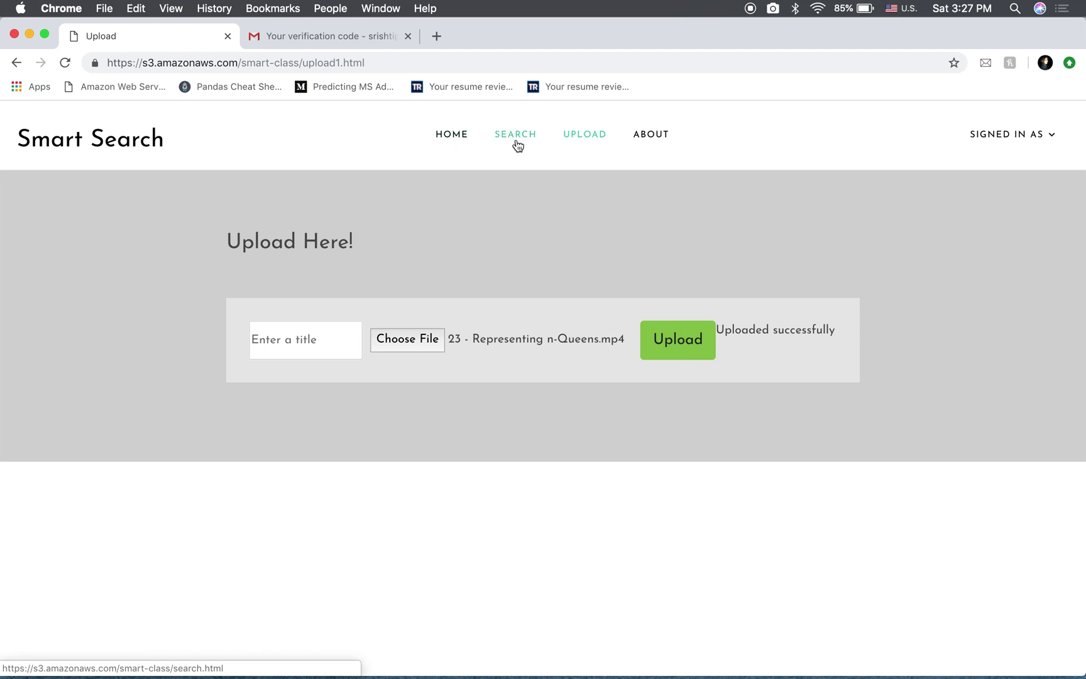
# Scroll the homepage video grid down to the Representing N-Queens video and back up
pyautogui.click(456, 142)
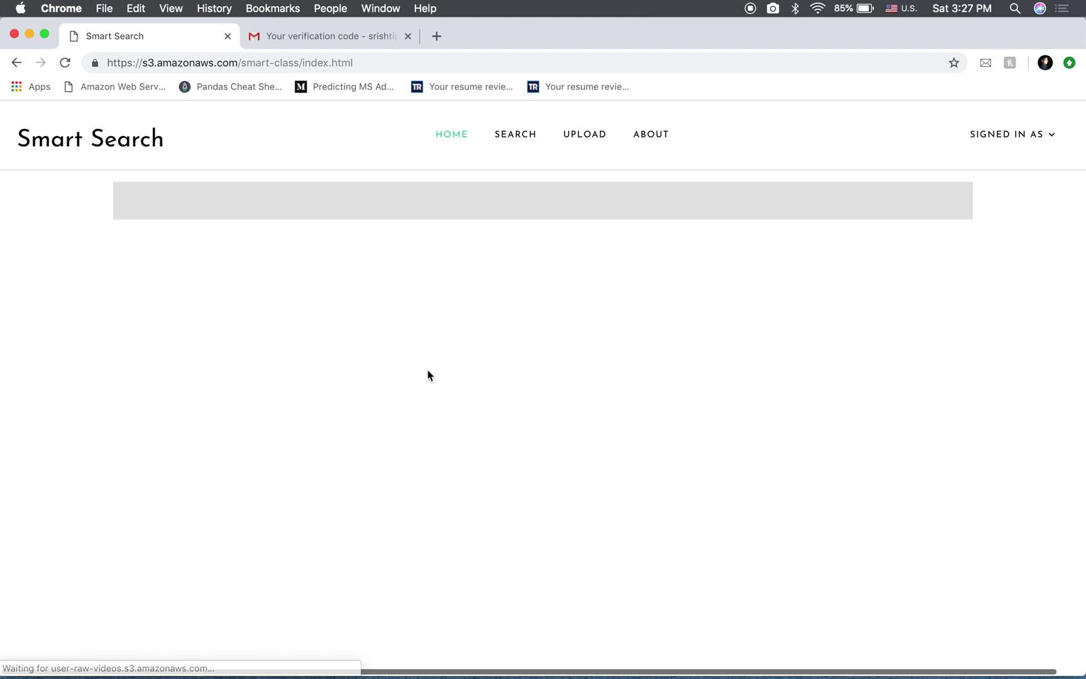
pyautogui.scroll(-9, 115, 530)
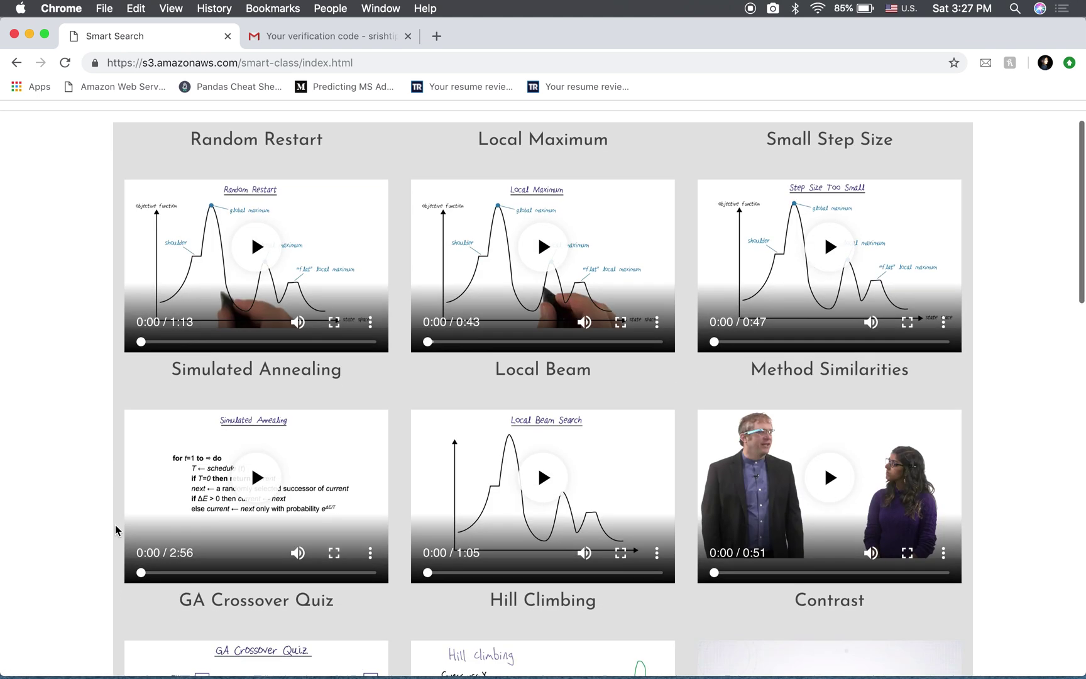
pyautogui.scroll(-5, 115, 530)
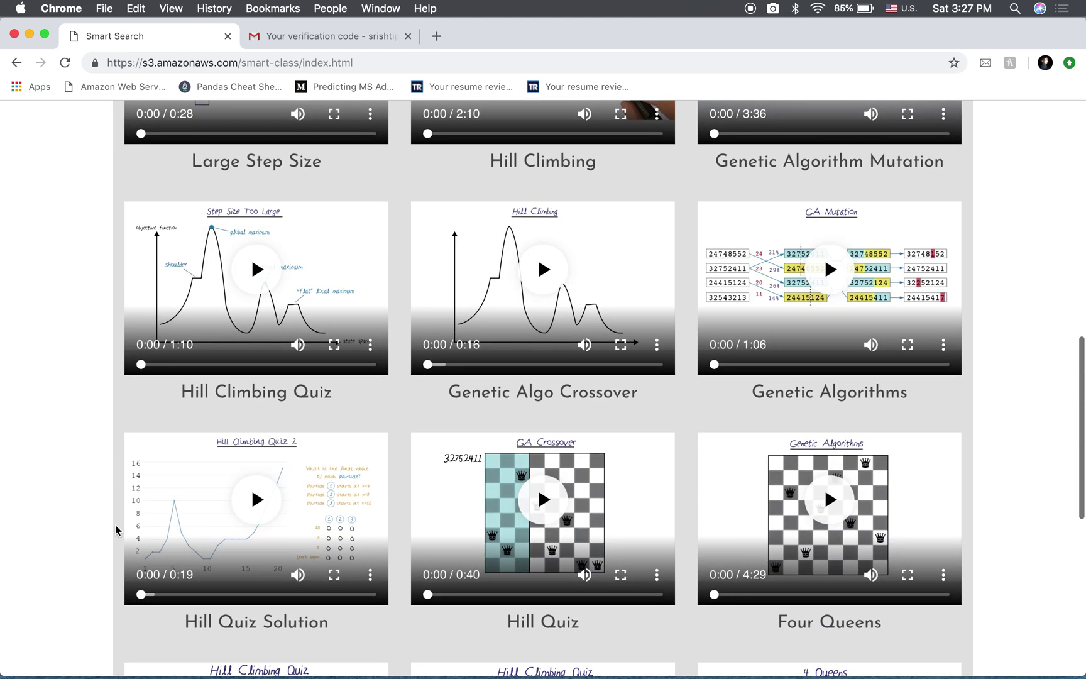
pyautogui.scroll(-4, 116, 530)
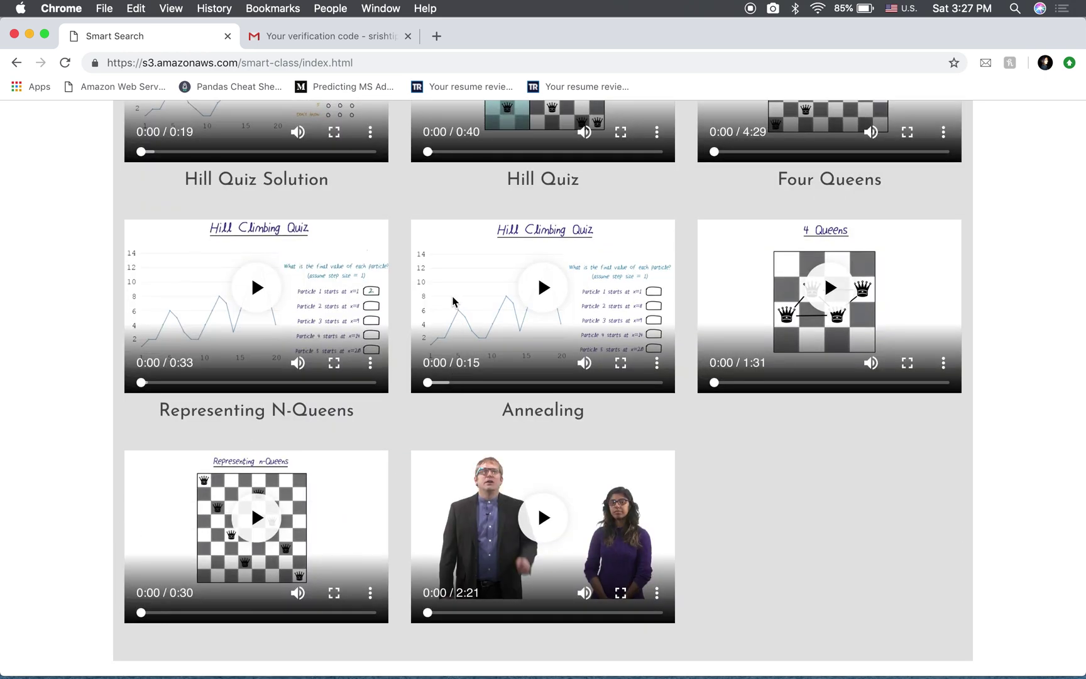
pyautogui.scroll(10, 397, 240)
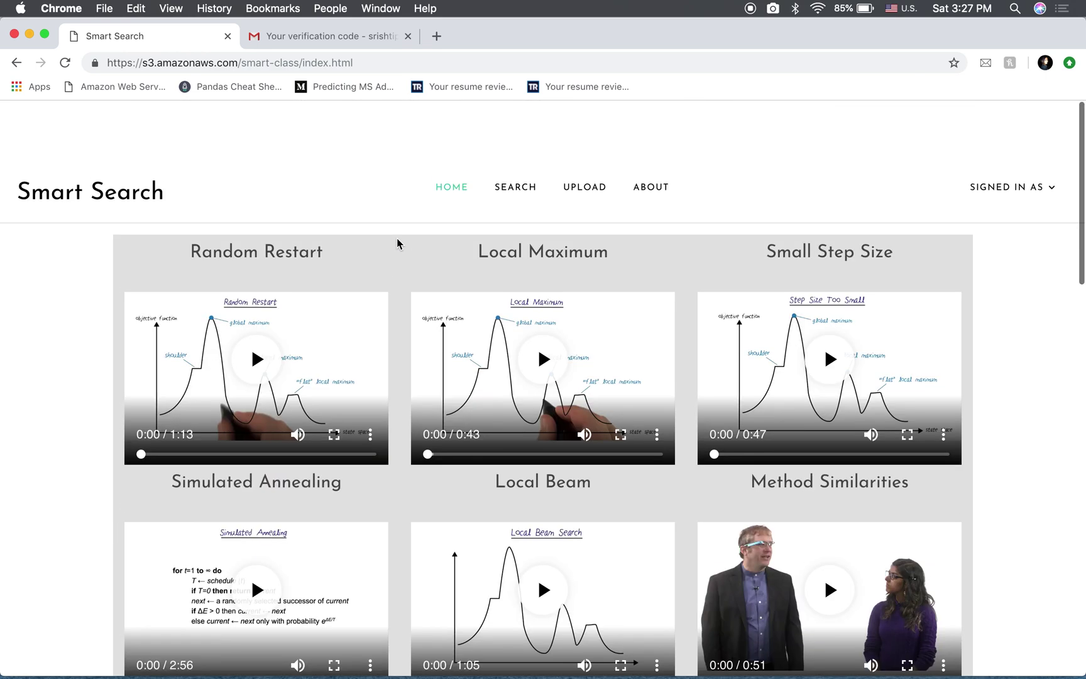
# View the About Us mission statement, the signed-in account menu, and the team profiles
pyautogui.click(650, 142)
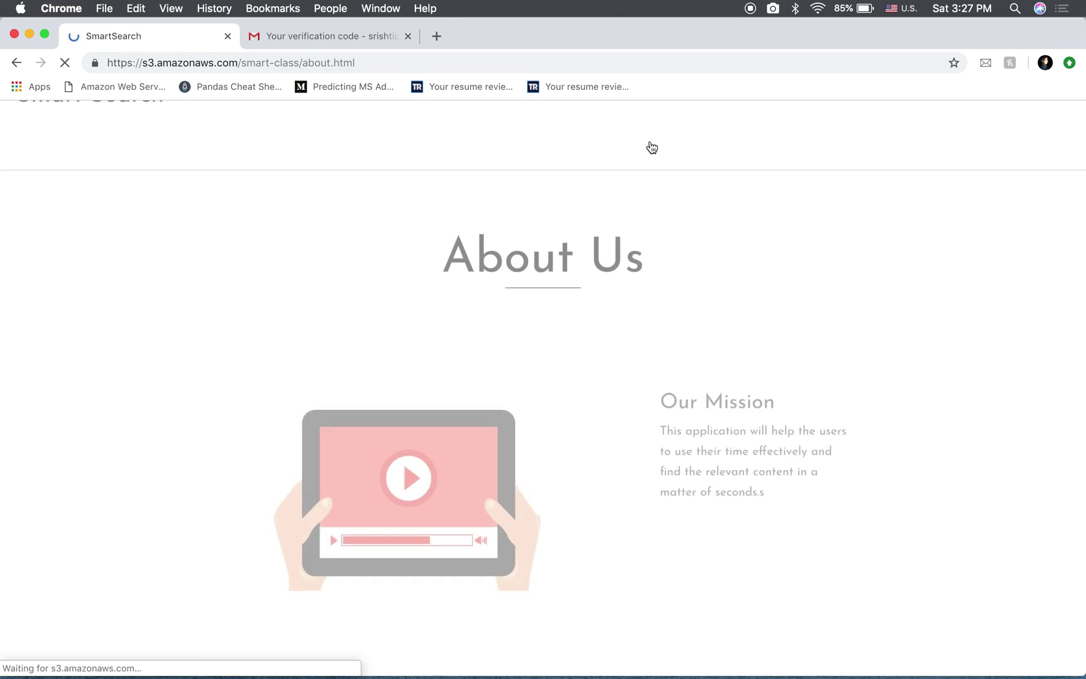
pyautogui.click(995, 137)
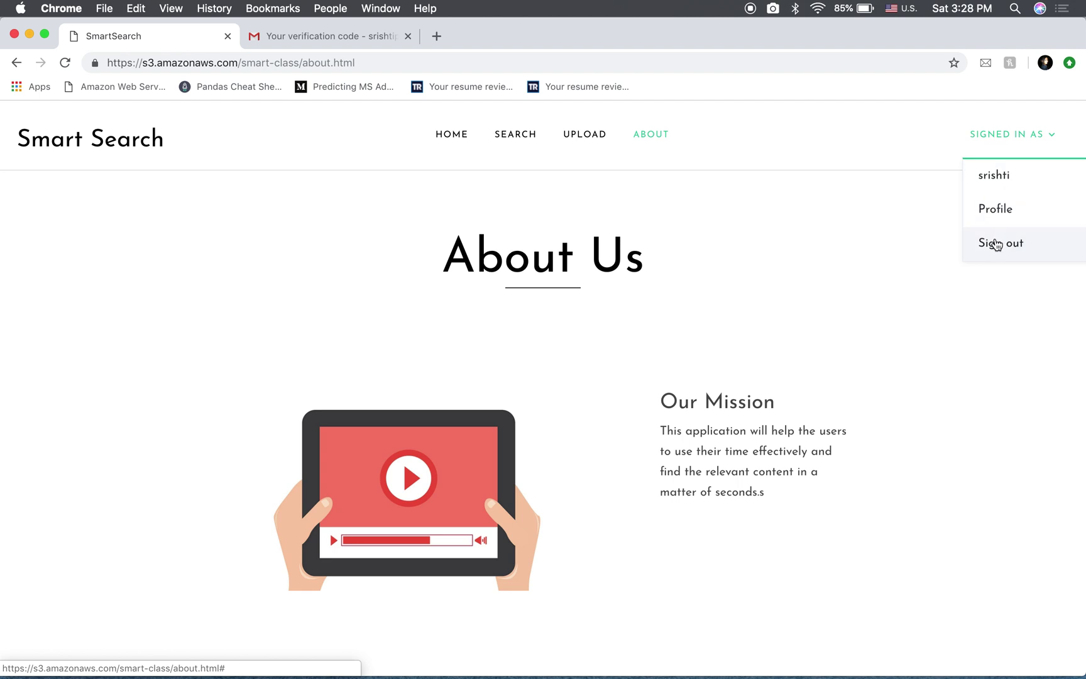
pyautogui.scroll(-5, 514, 412)
pyautogui.scroll(3, 1039, 128)
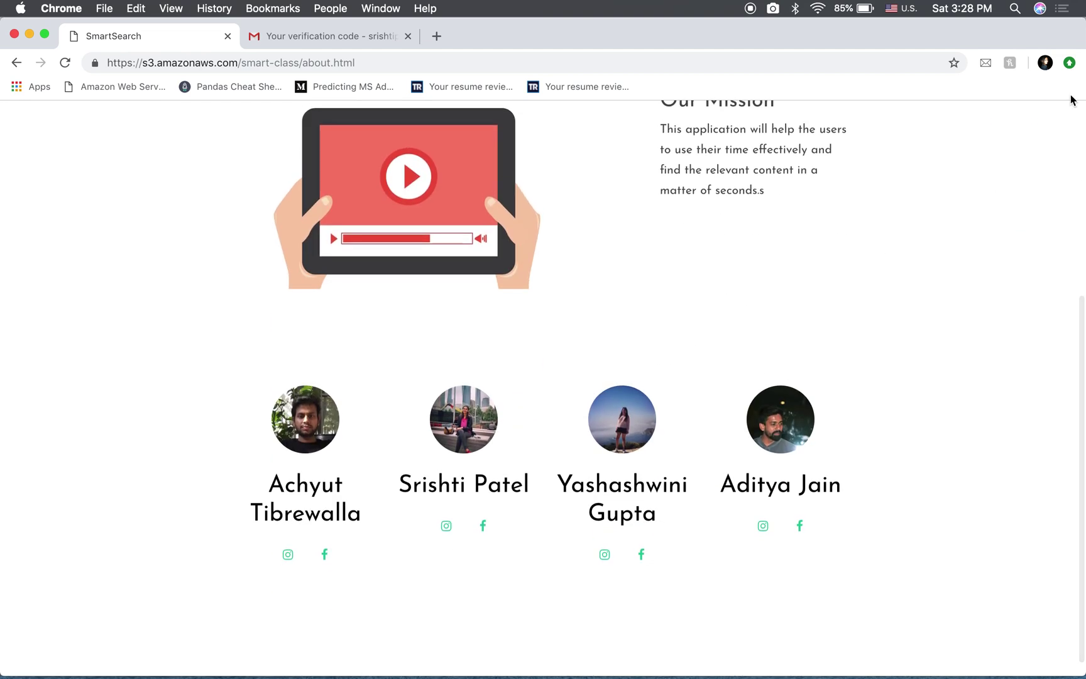